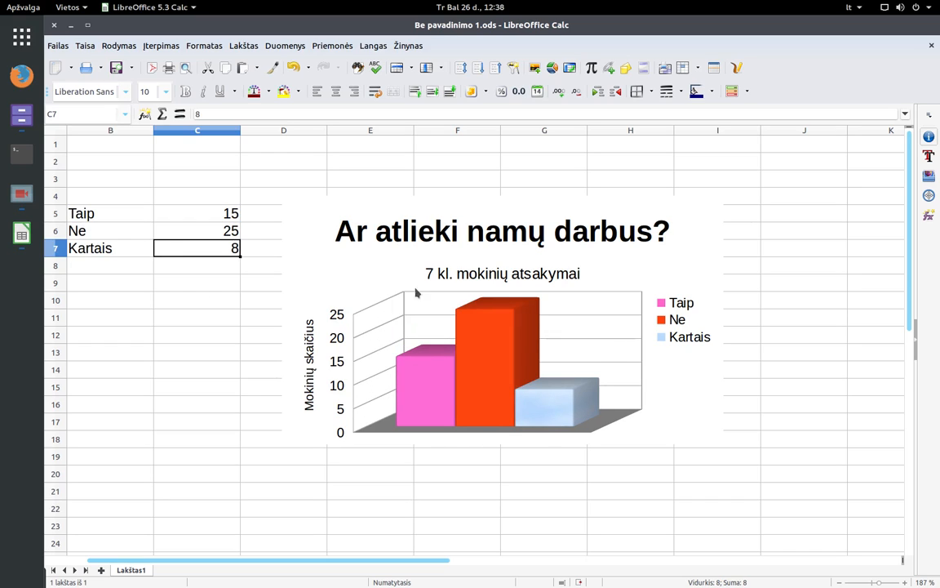
Undo the last change to the Ne value in cell C6, and select cell C5
key(ctrl+z)
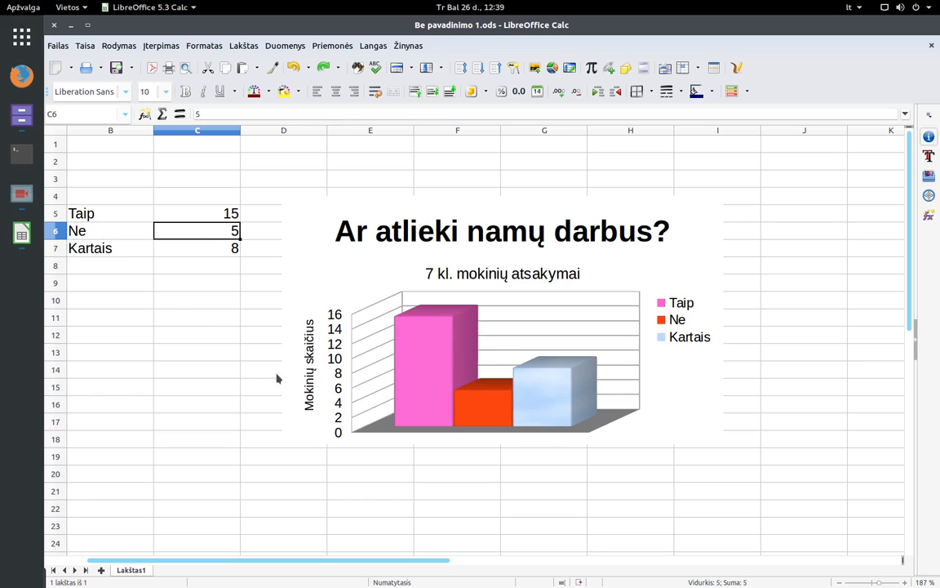
click(181, 210)
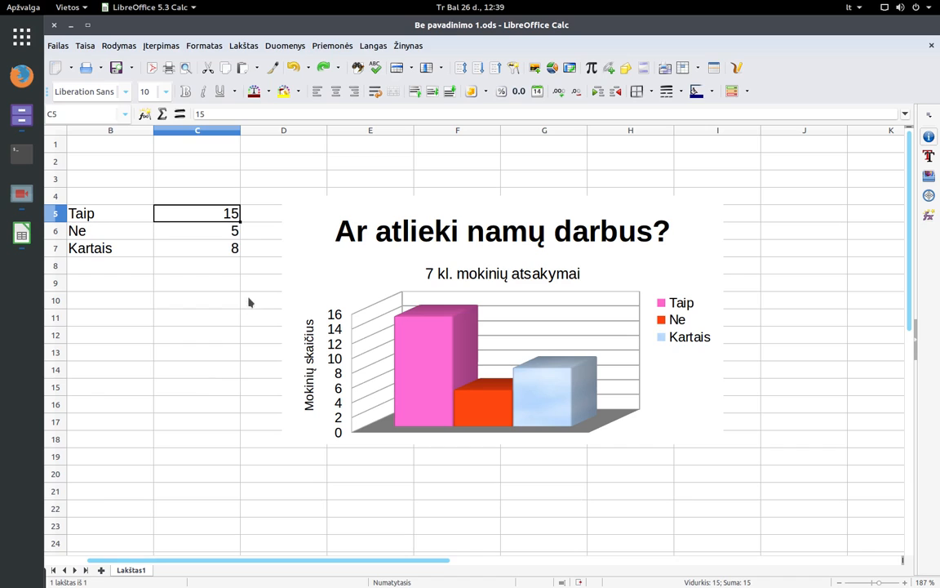
Move the chart up and left next to the data, and shrink it to about 10.85 × 6.11 cm
click(475, 211)
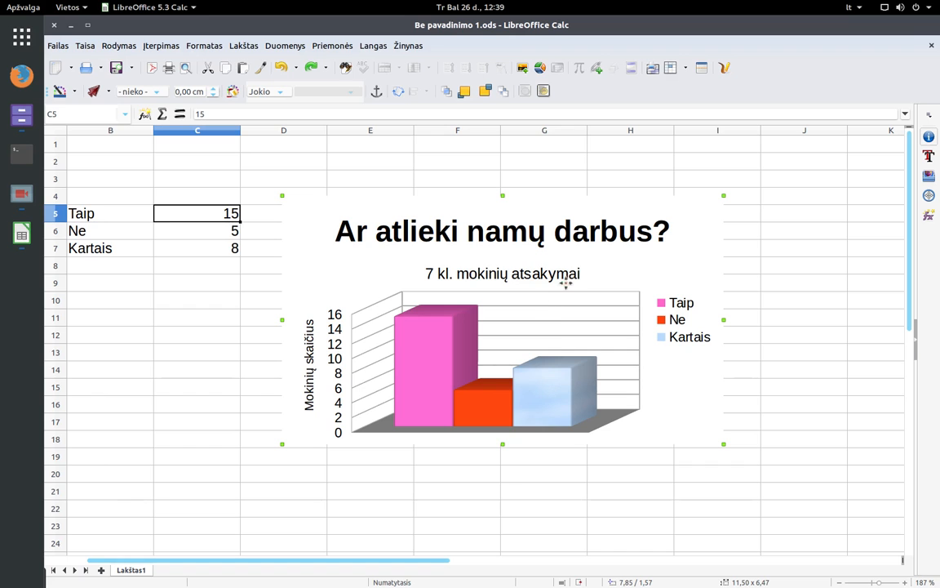
drag(570, 261, 562, 229)
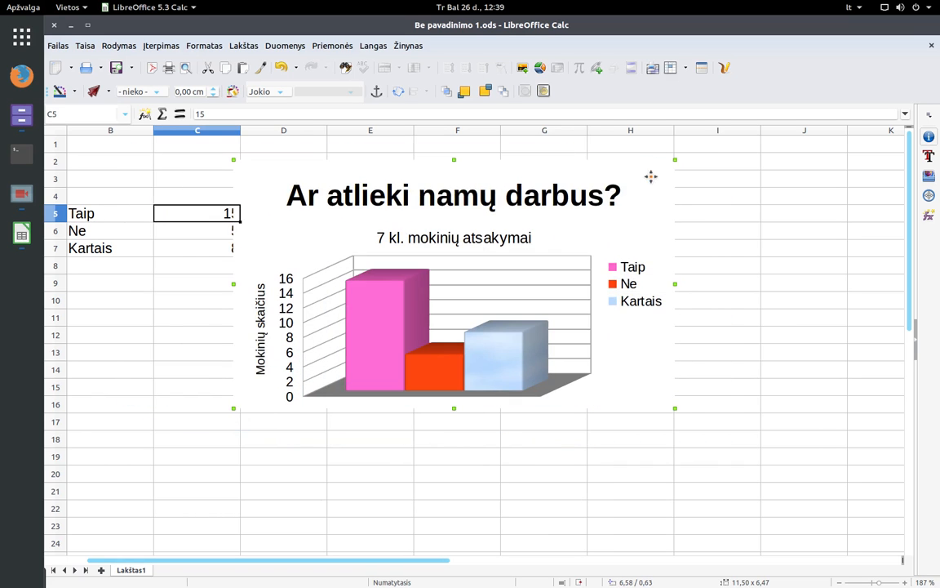
drag(676, 160, 650, 173)
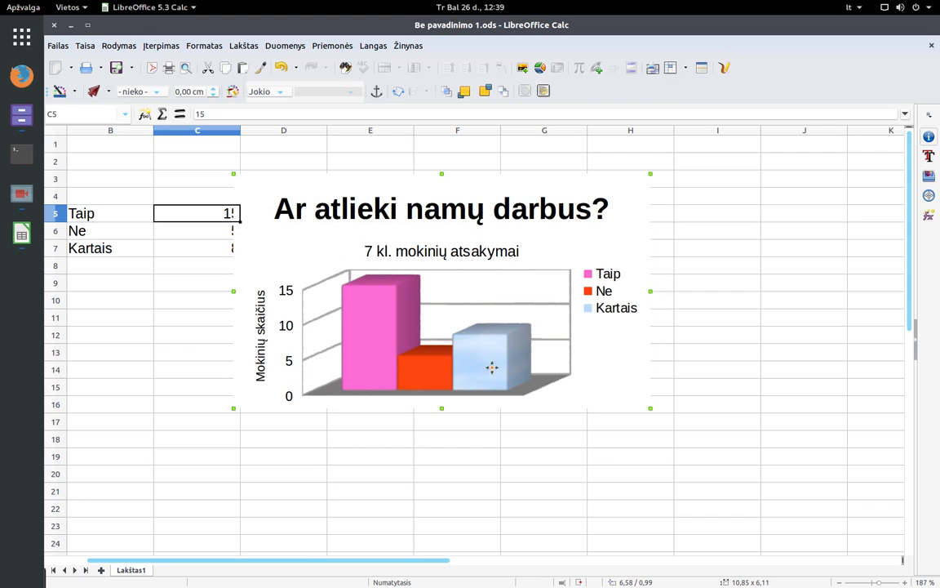
Open the chart for editing, leave it through an empty cell in column C, and reopen it for editing
double_click(311, 190)
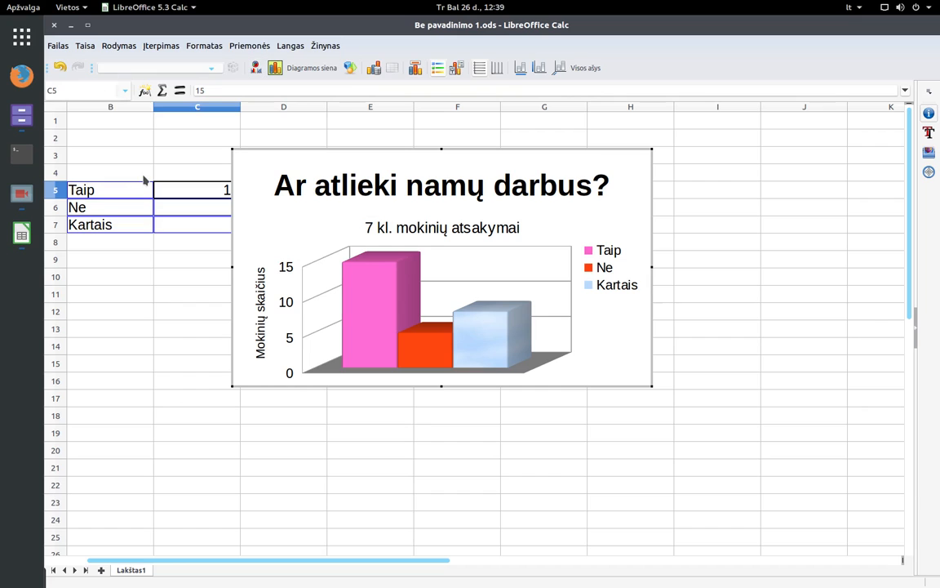
click(173, 143)
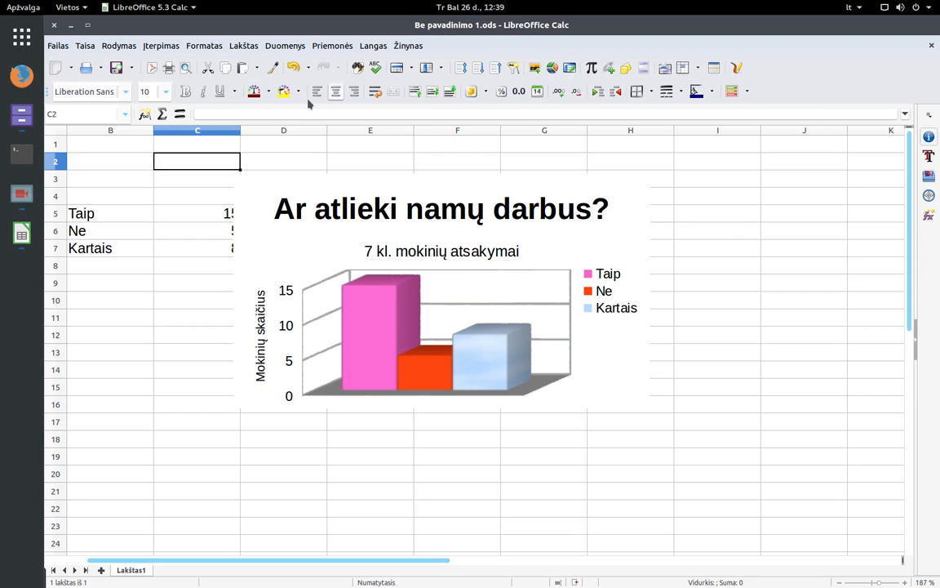
double_click(472, 185)
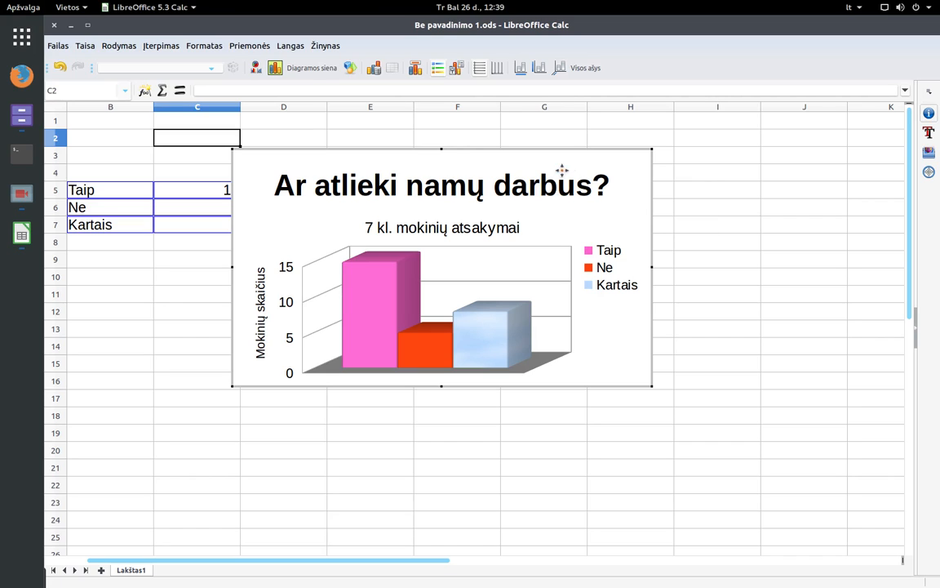
Examine the chart's selectable elements: main title, subtitle, legend, Y axis and Y axis title, including the main title's text editing
click(488, 187)
click(439, 227)
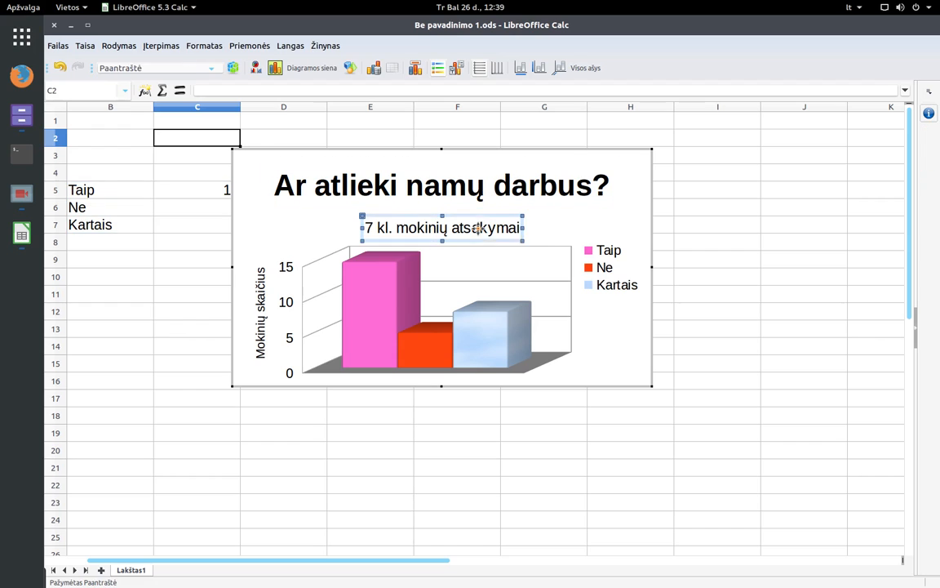
click(608, 269)
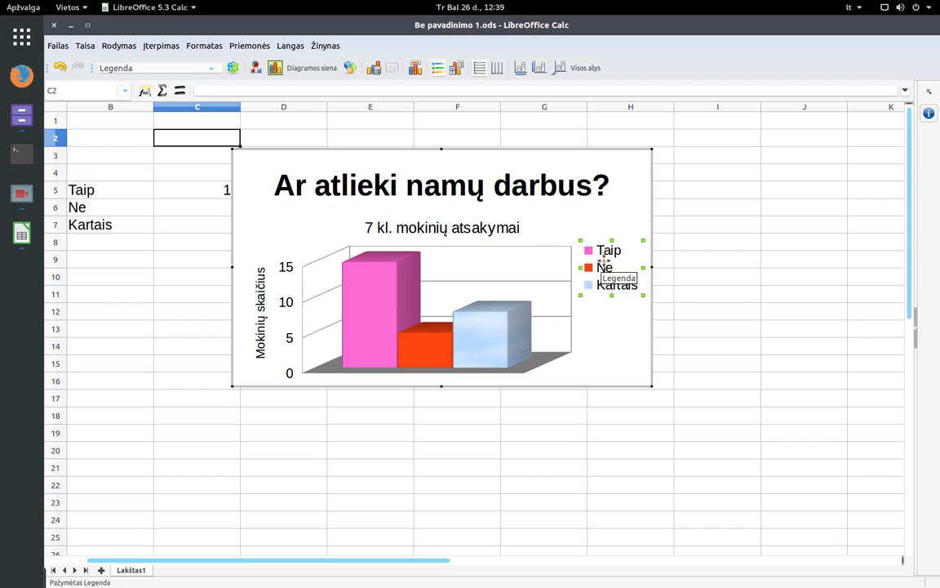
click(292, 278)
click(260, 286)
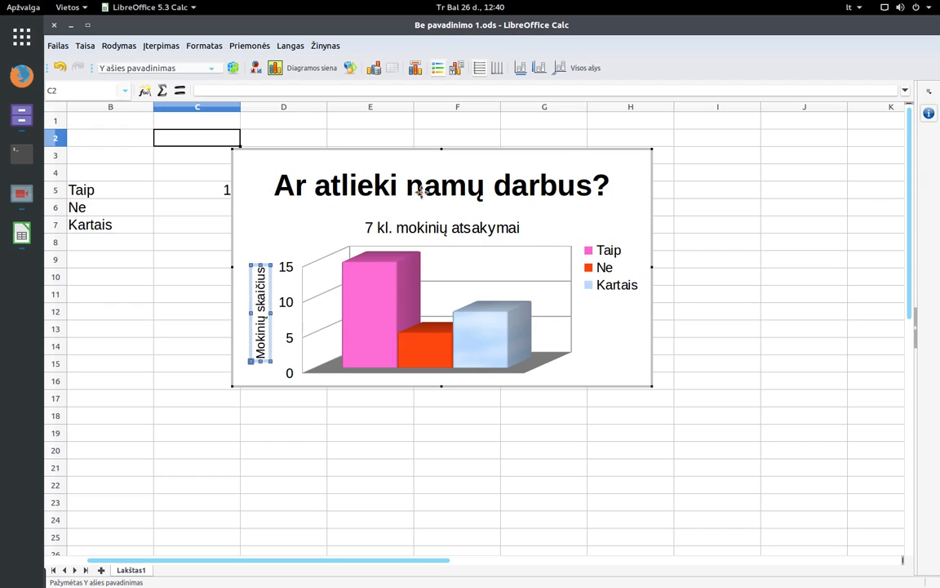
click(446, 193)
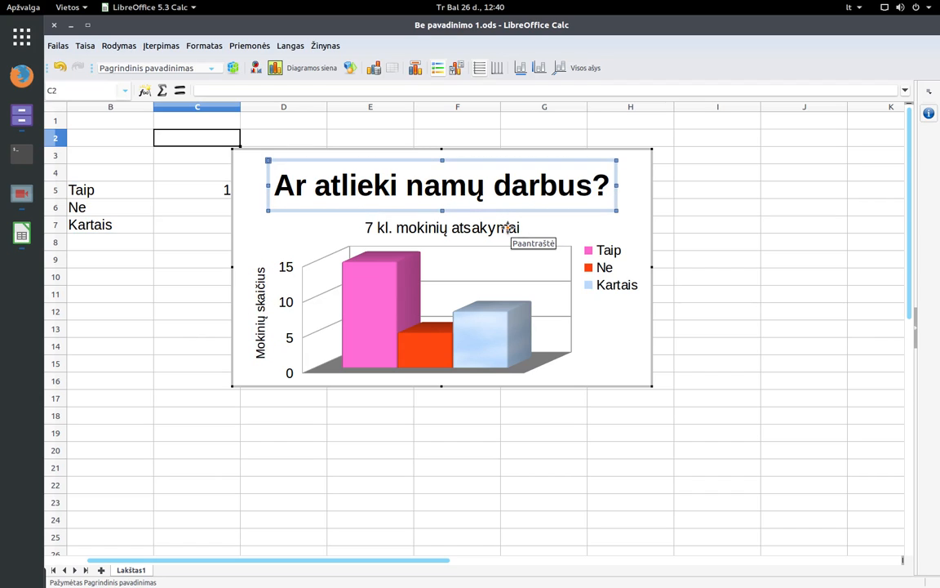
click(457, 229)
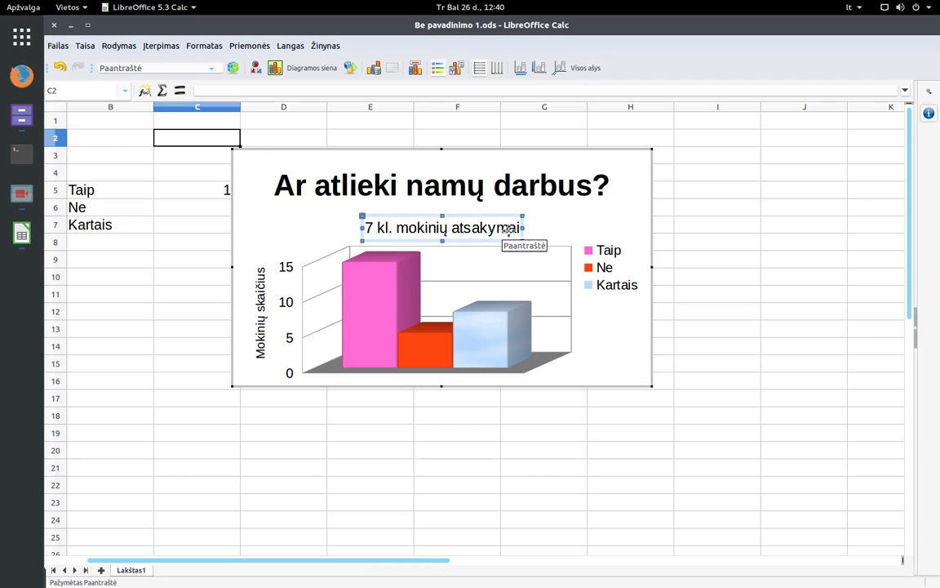
click(608, 267)
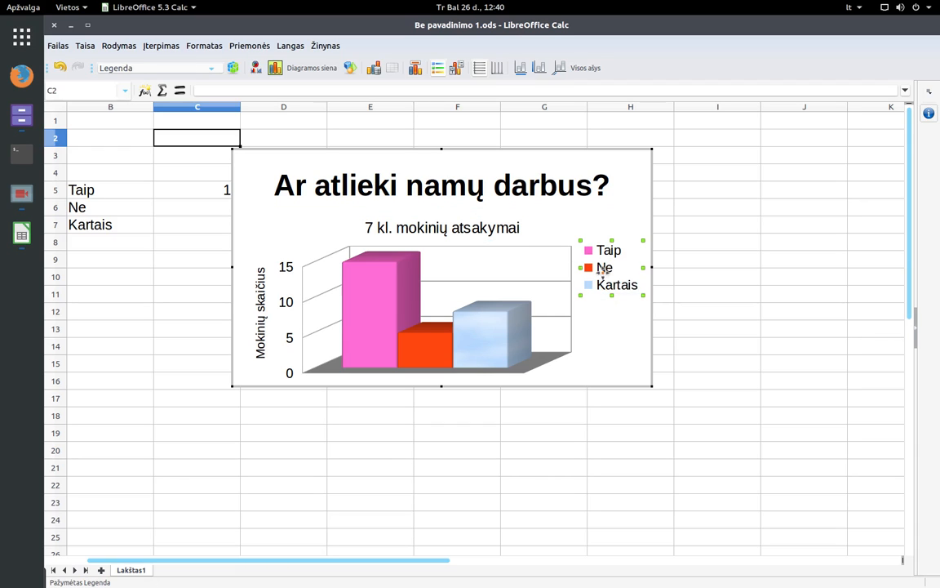
click(284, 310)
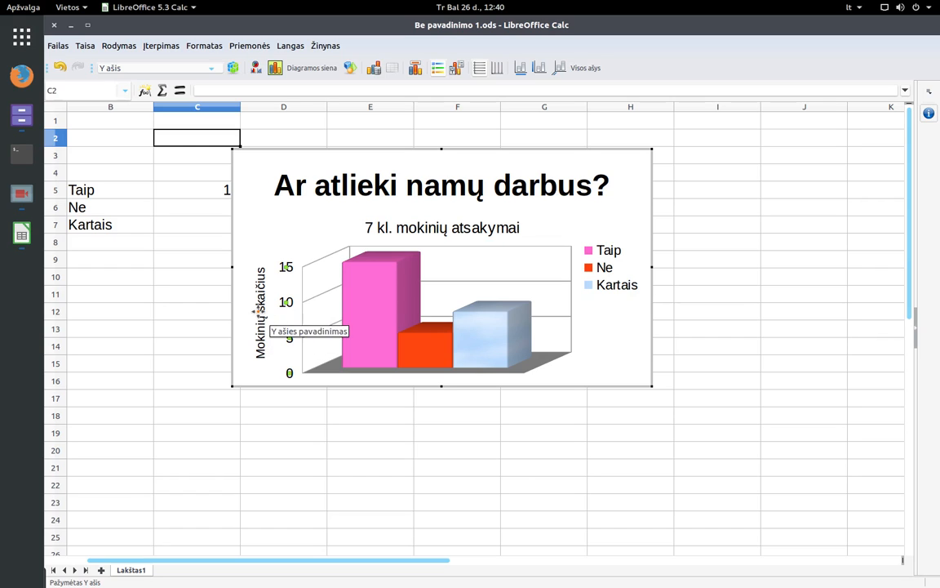
click(256, 324)
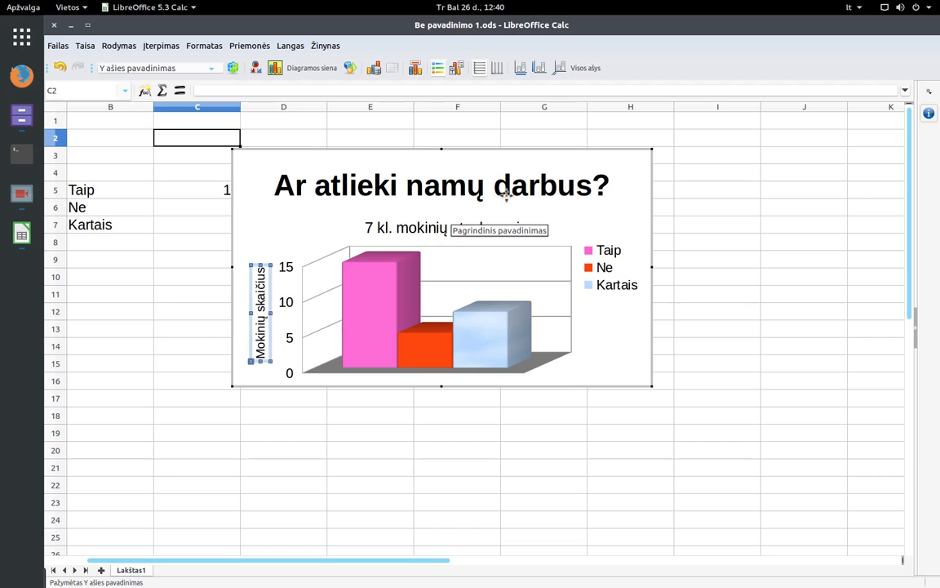
click(455, 172)
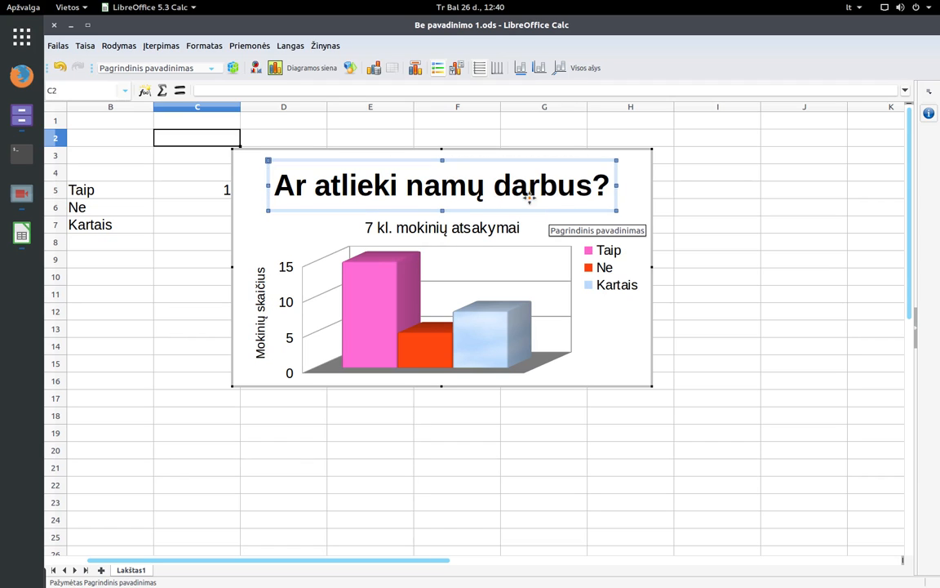
double_click(495, 187)
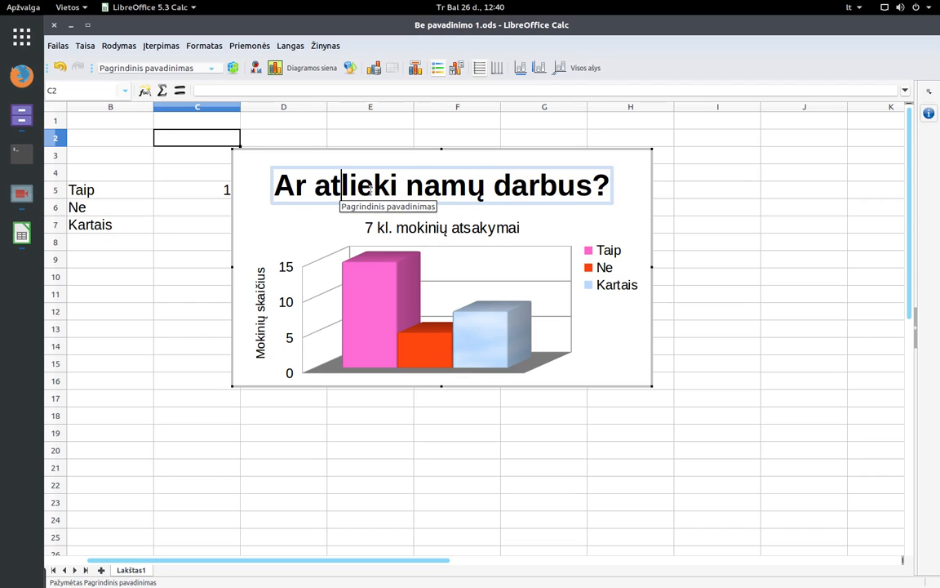
click(538, 241)
Format the chart's main title with the Pusjuodis (bold) style and a font size of 18
click(509, 189)
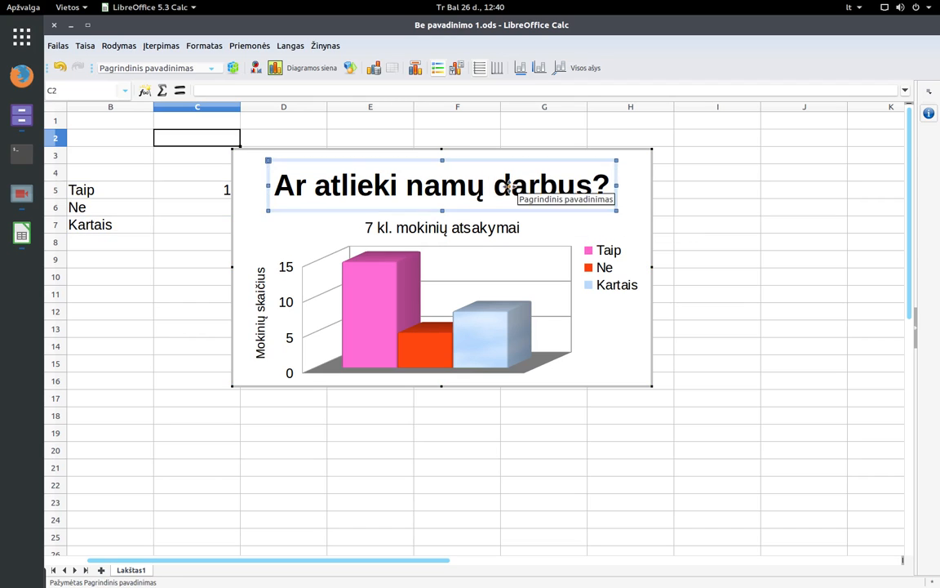
right_click(509, 190)
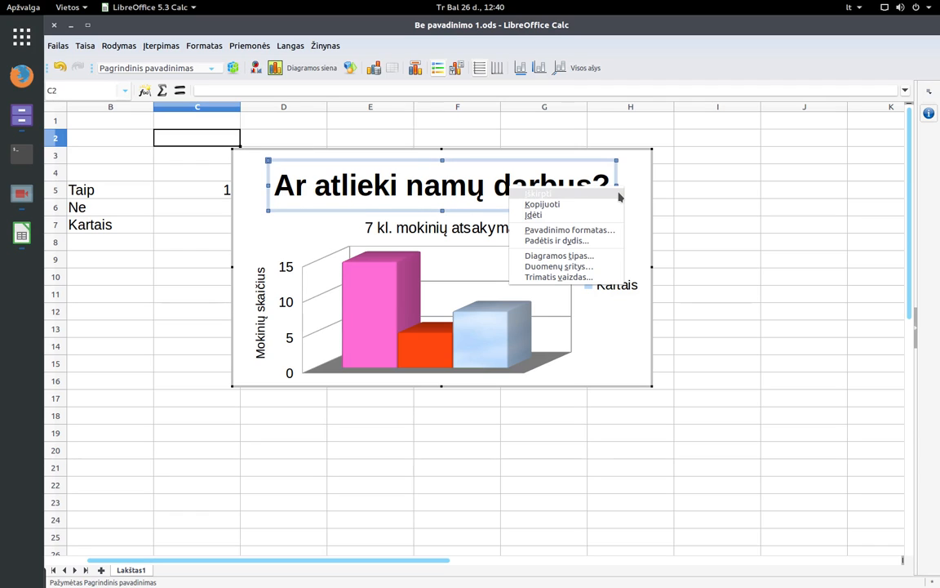
click(585, 231)
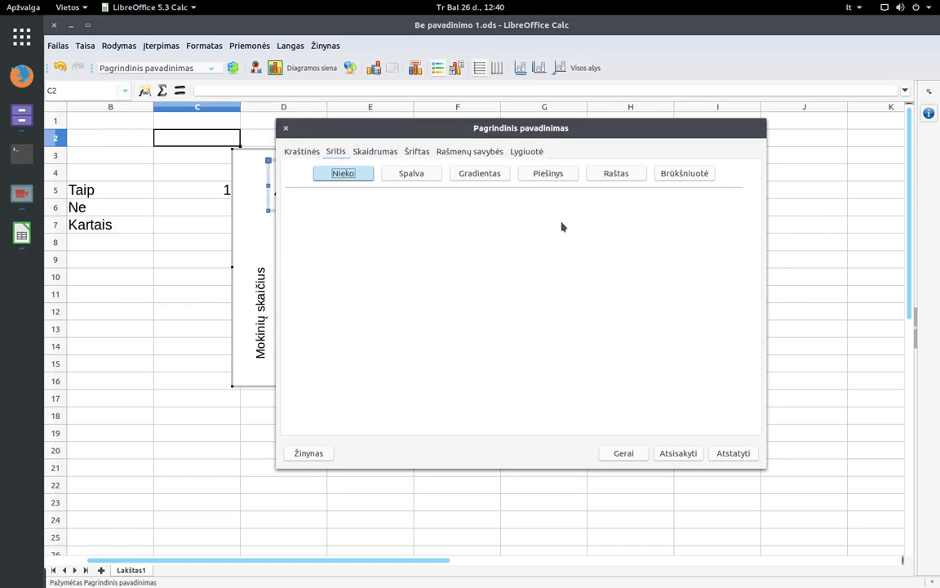
drag(592, 138, 560, 225)
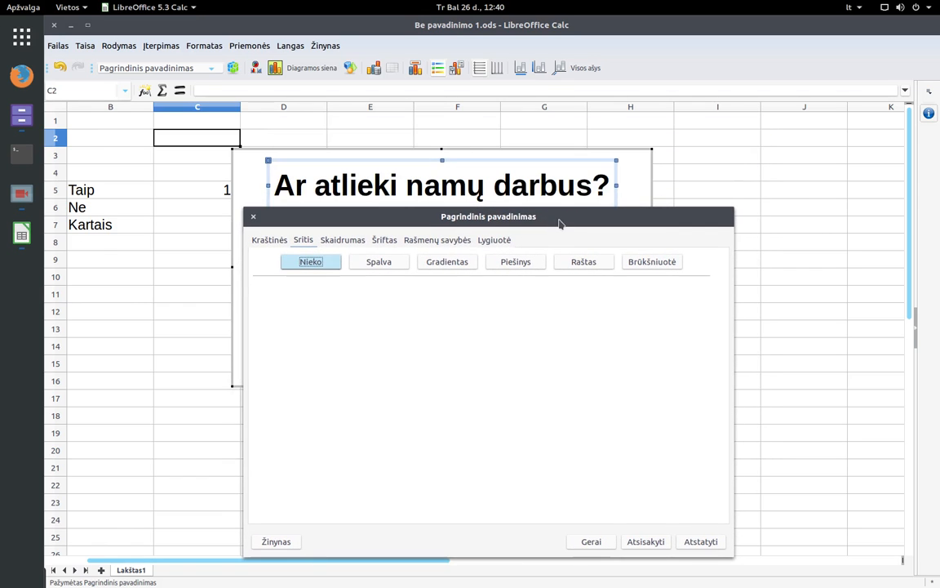
click(382, 240)
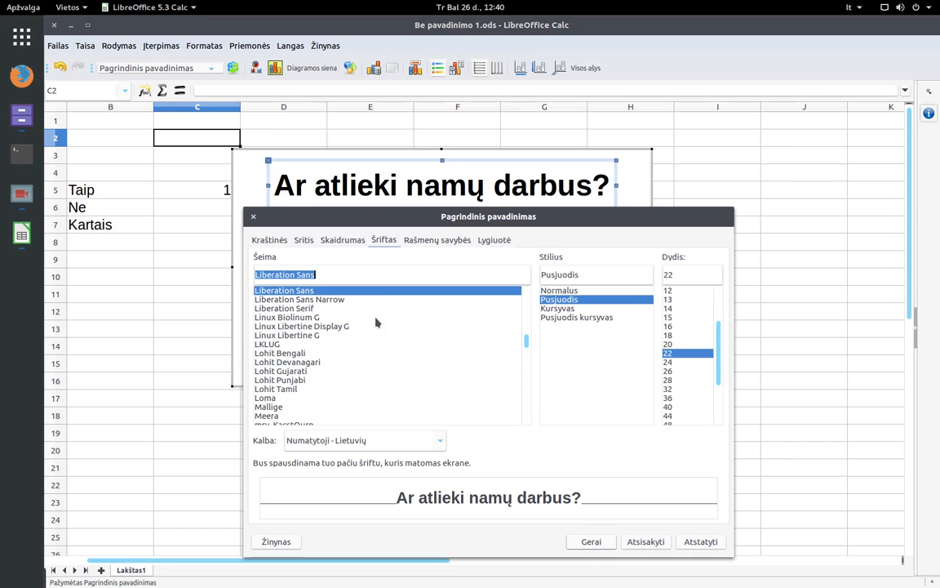
click(559, 309)
click(560, 318)
click(559, 300)
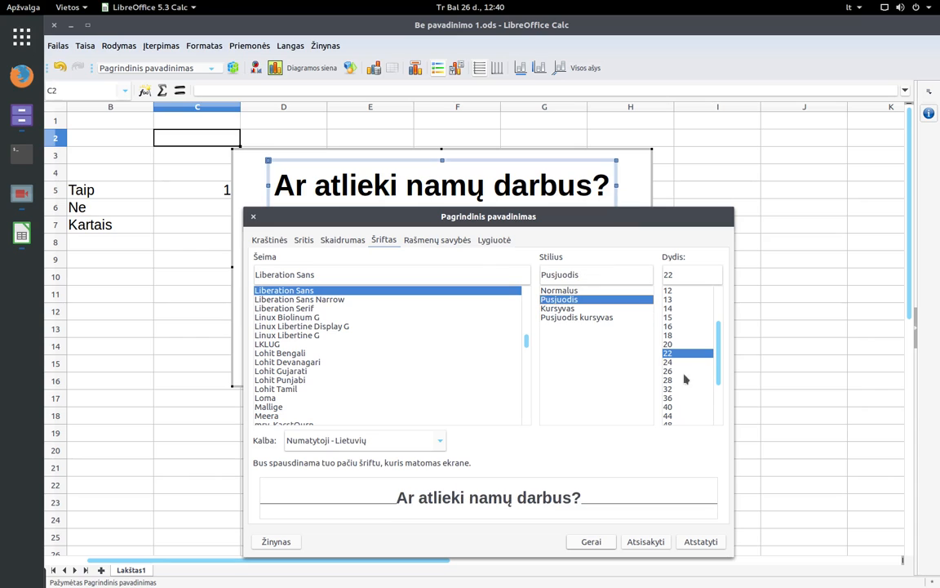
click(678, 388)
click(667, 335)
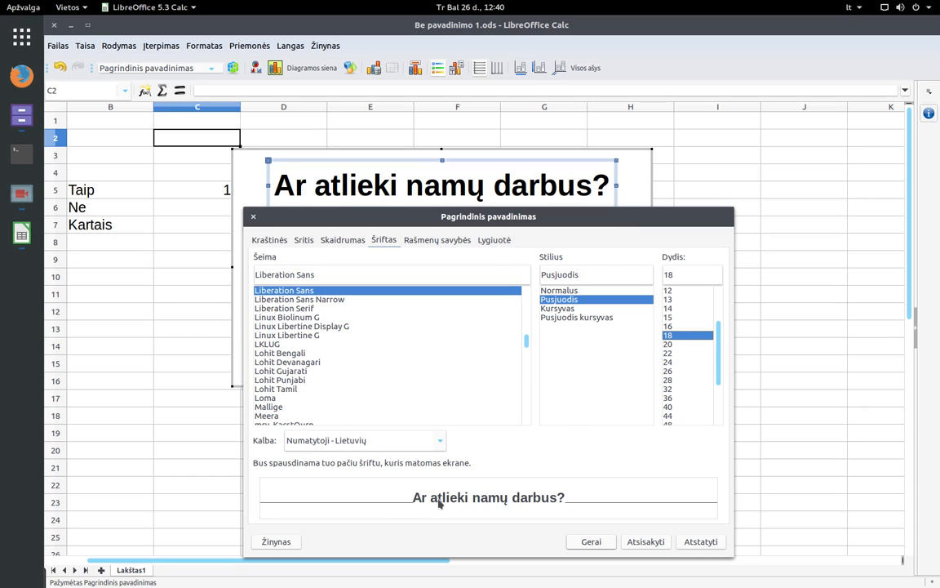
click(592, 541)
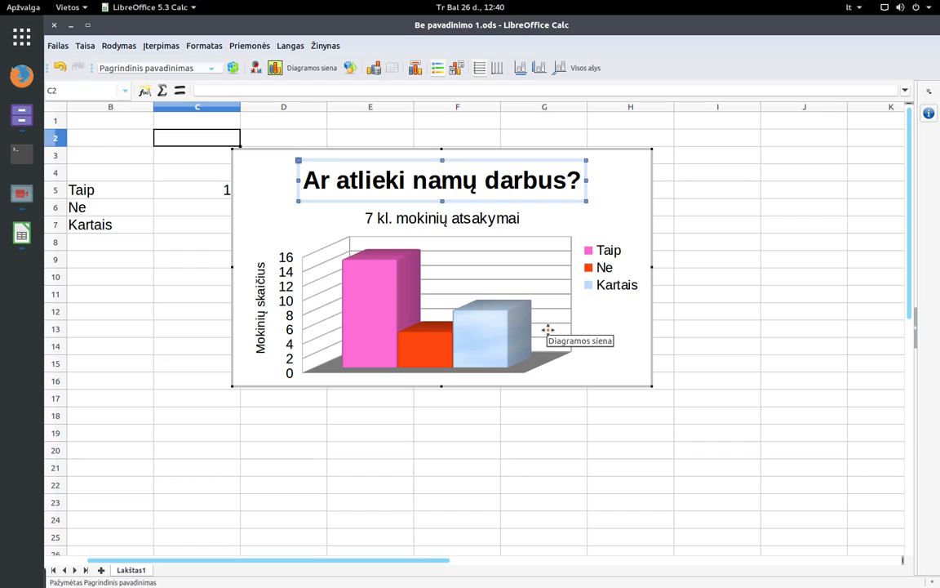
Change the area fill of the Taip data series to the blue colour 0066ff
click(379, 308)
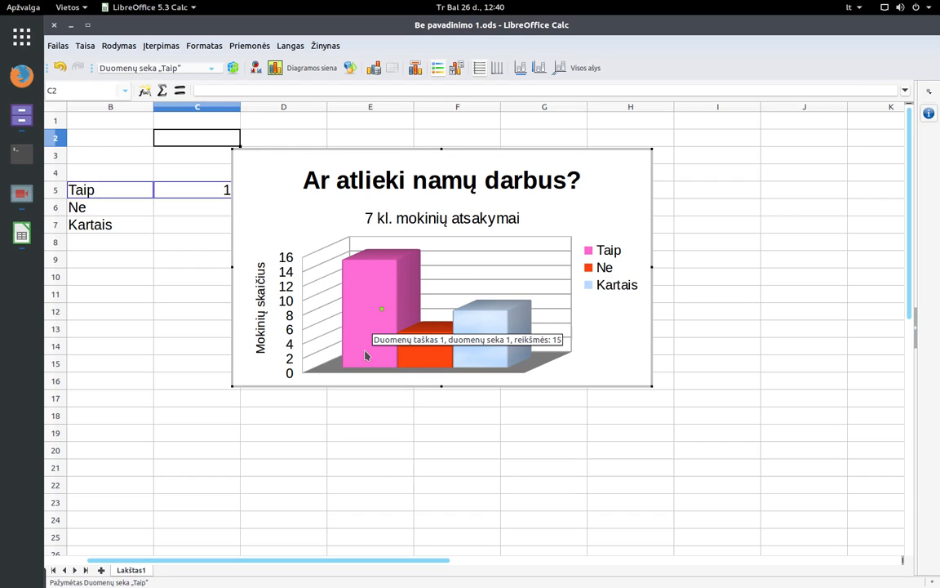
double_click(369, 299)
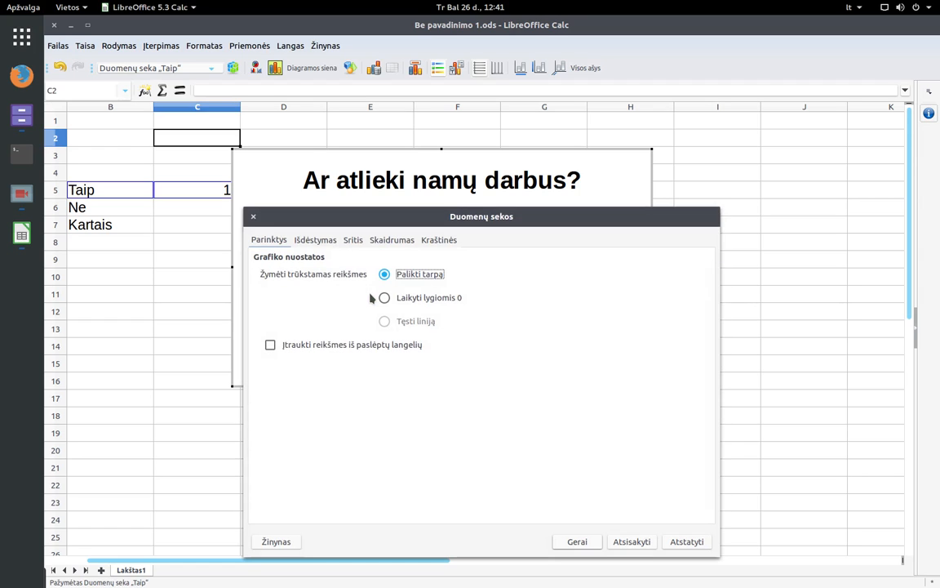
click(353, 240)
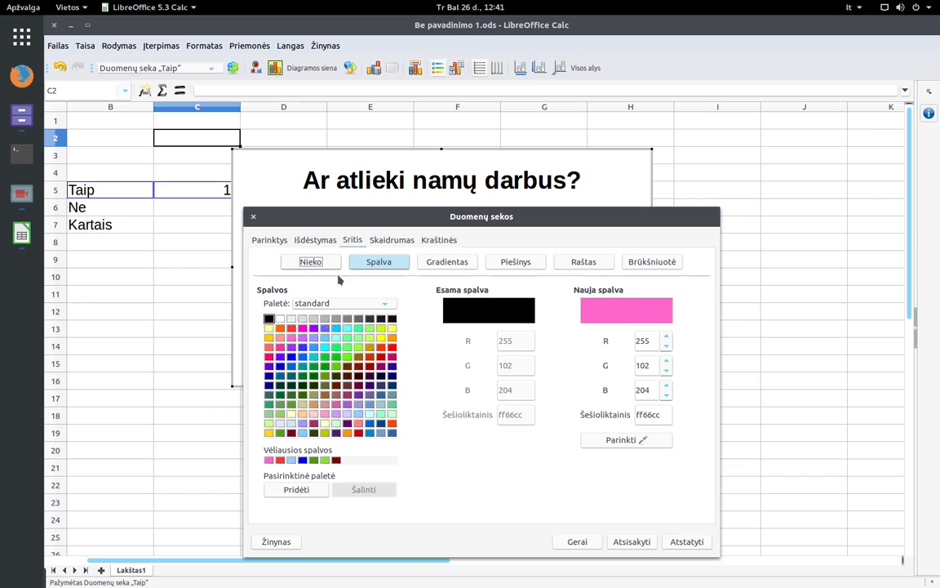
click(293, 366)
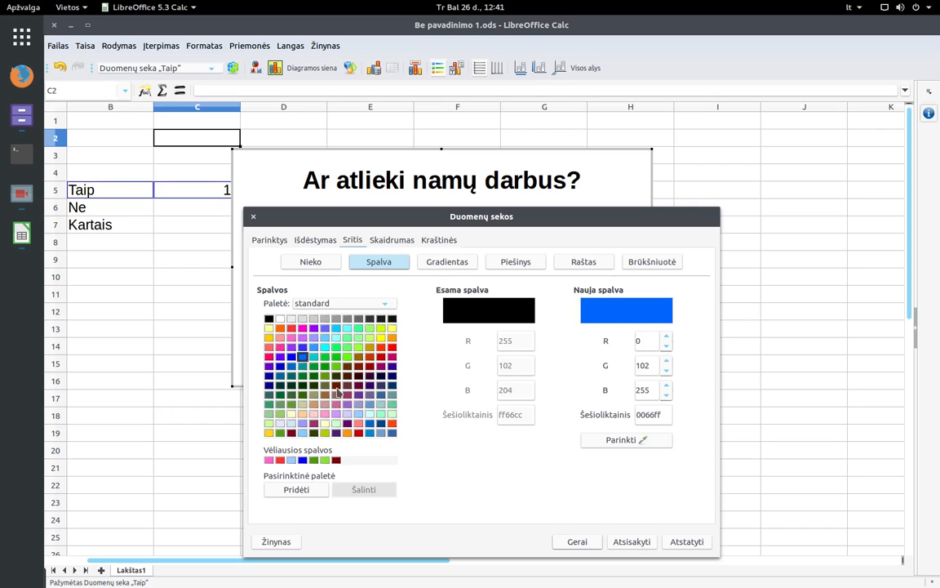
click(577, 541)
Fill the Kartais data series with the orange bitmap texture, keeping the tiled (Išklotas) style
click(487, 333)
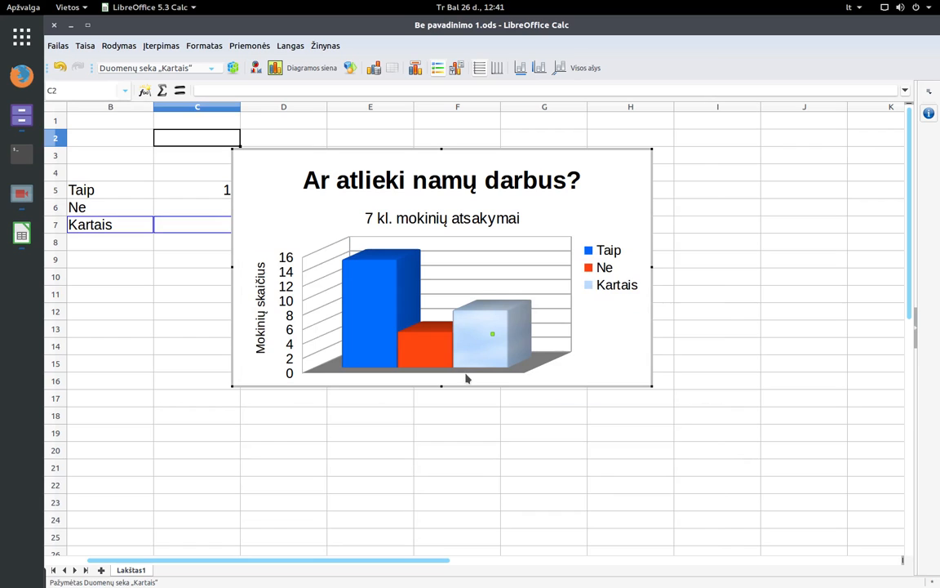
double_click(488, 328)
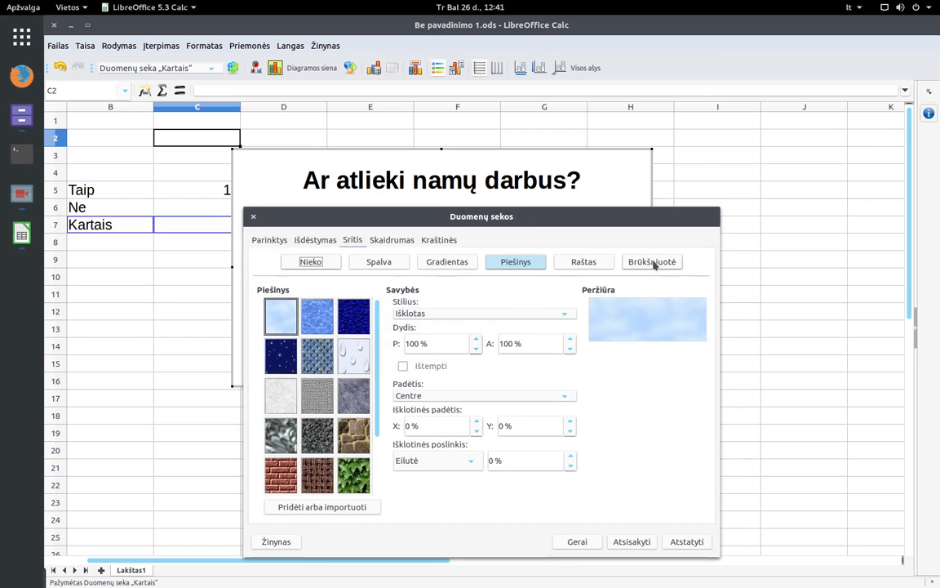
click(502, 266)
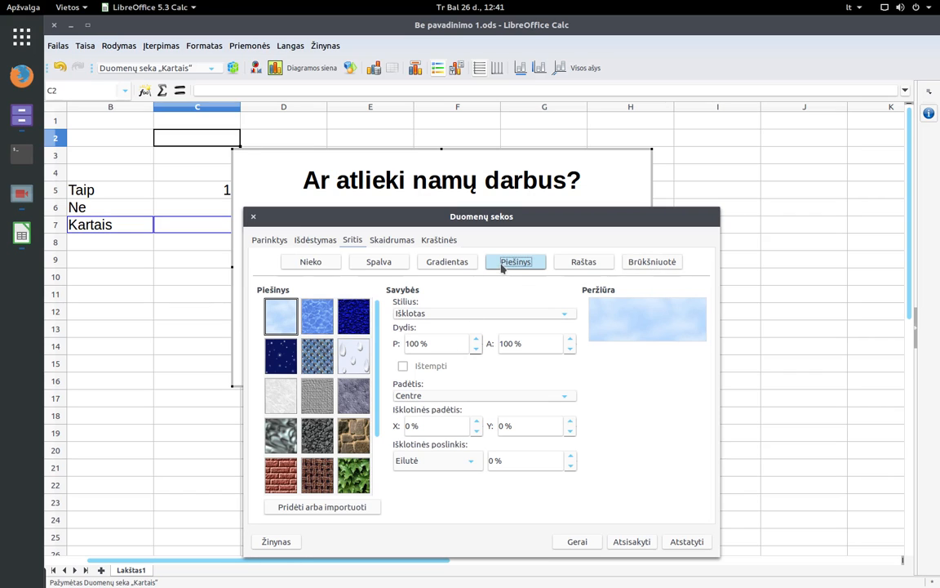
scroll(359, 392, down, 2)
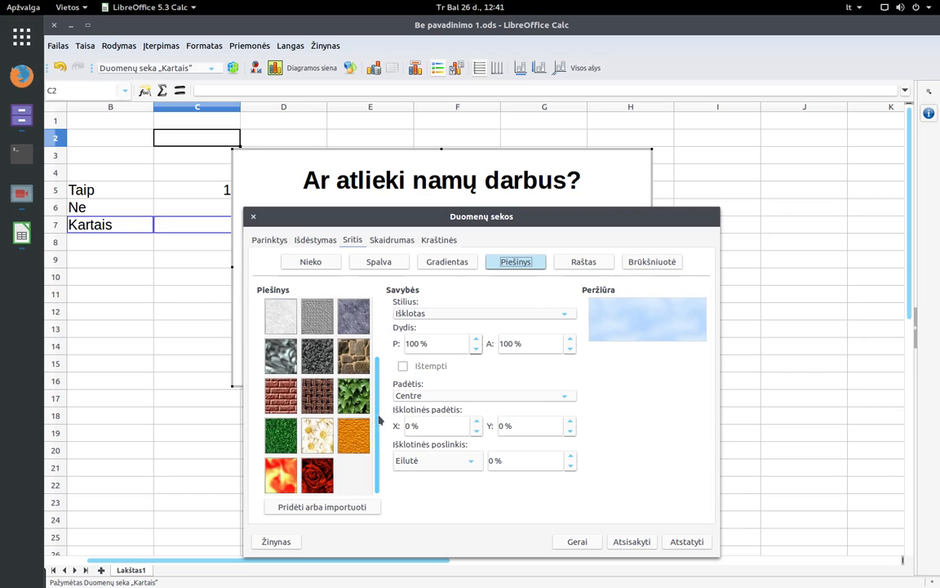
click(356, 450)
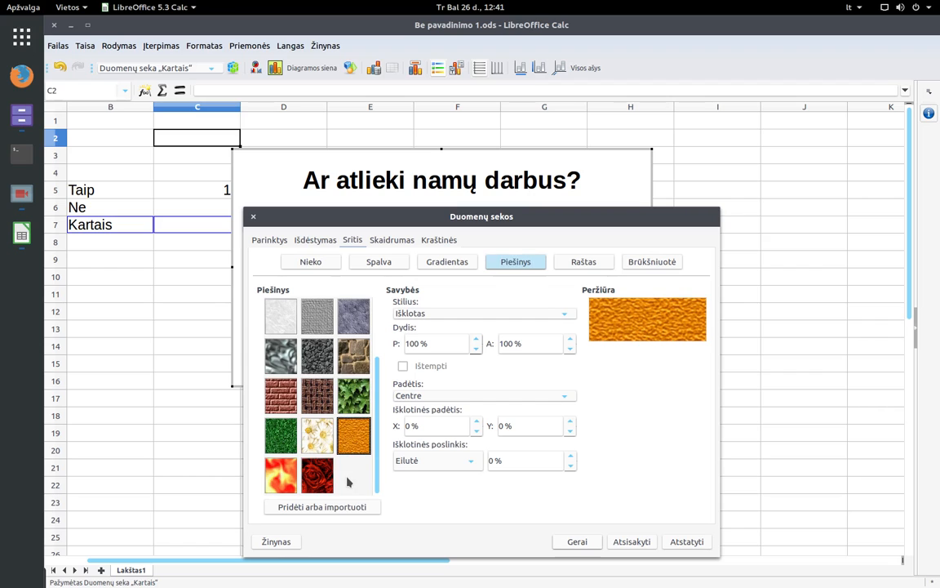
click(574, 541)
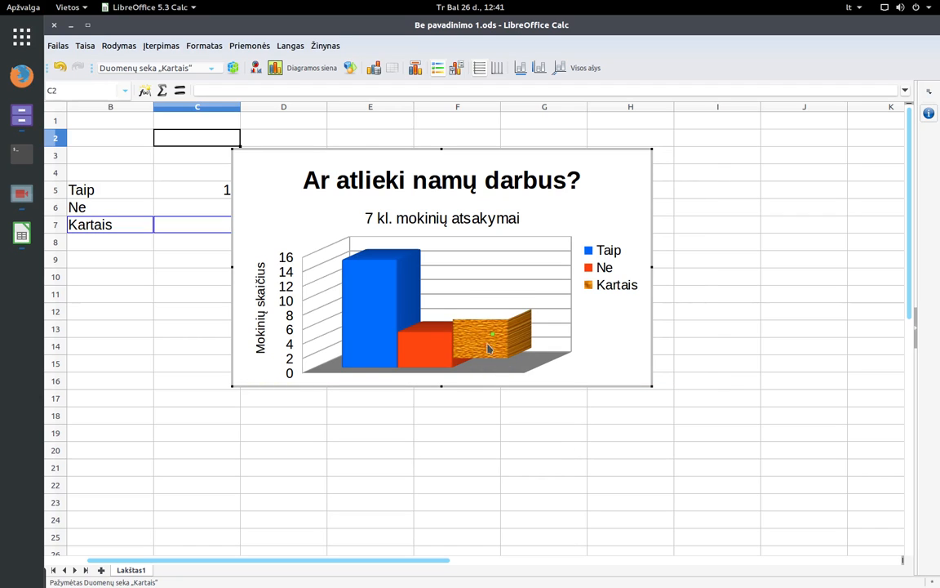
Format the Kartais data series with the orange bitmap texture in the Sutalpintas (fitted) style
mouse_move(506, 337)
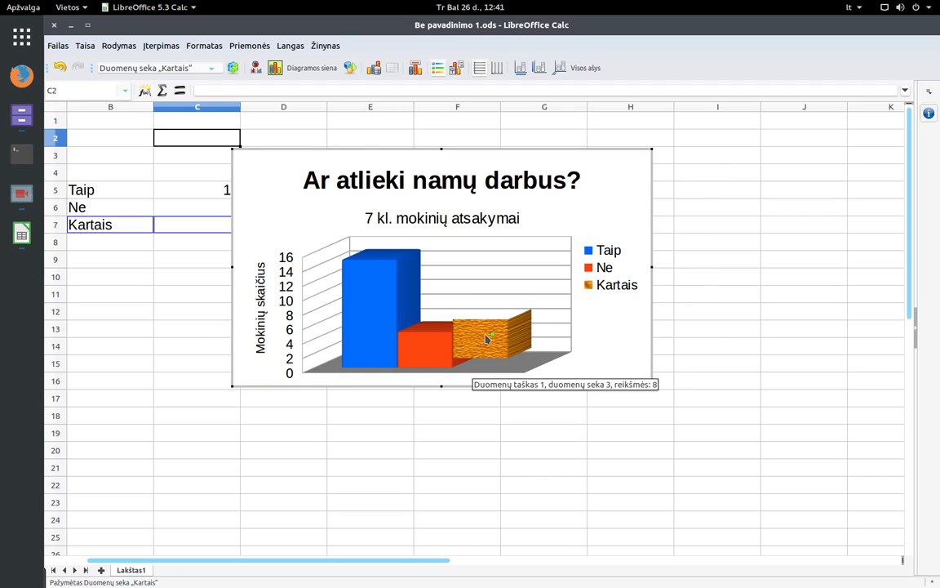
double_click(463, 373)
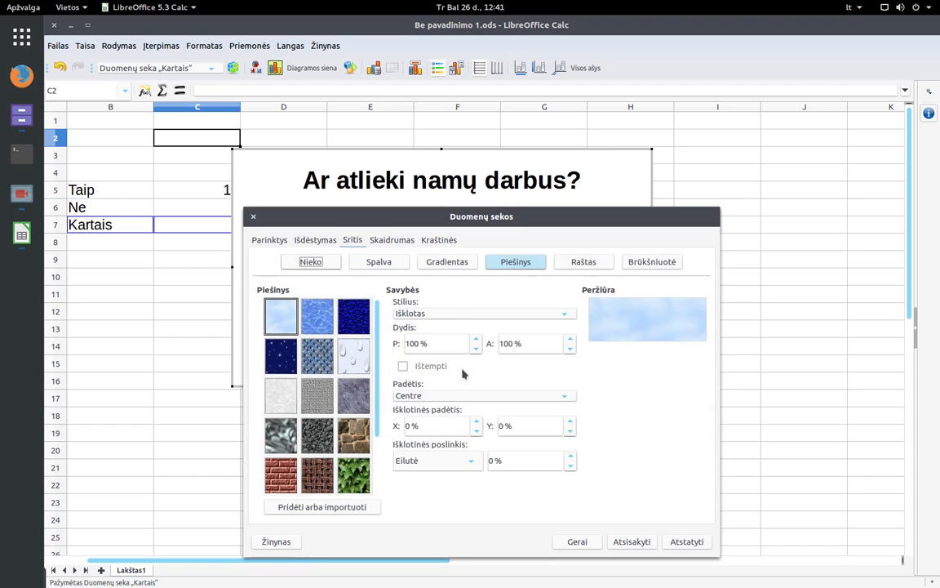
click(413, 315)
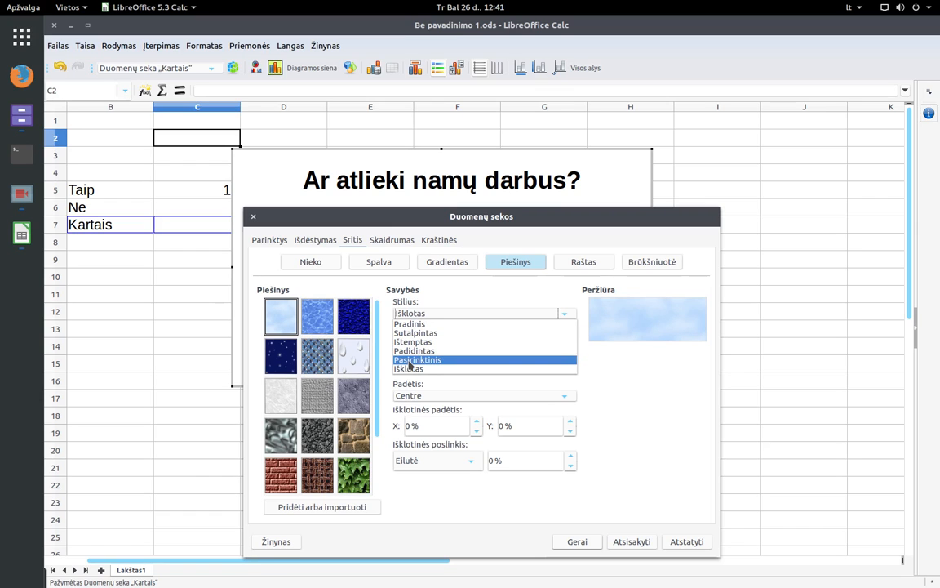
click(416, 333)
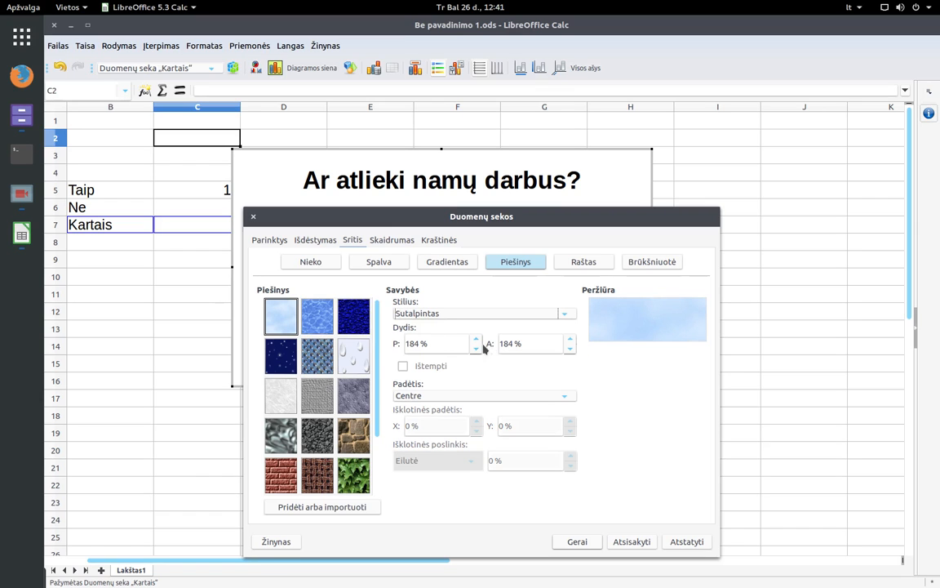
drag(378, 347, 378, 438)
click(321, 397)
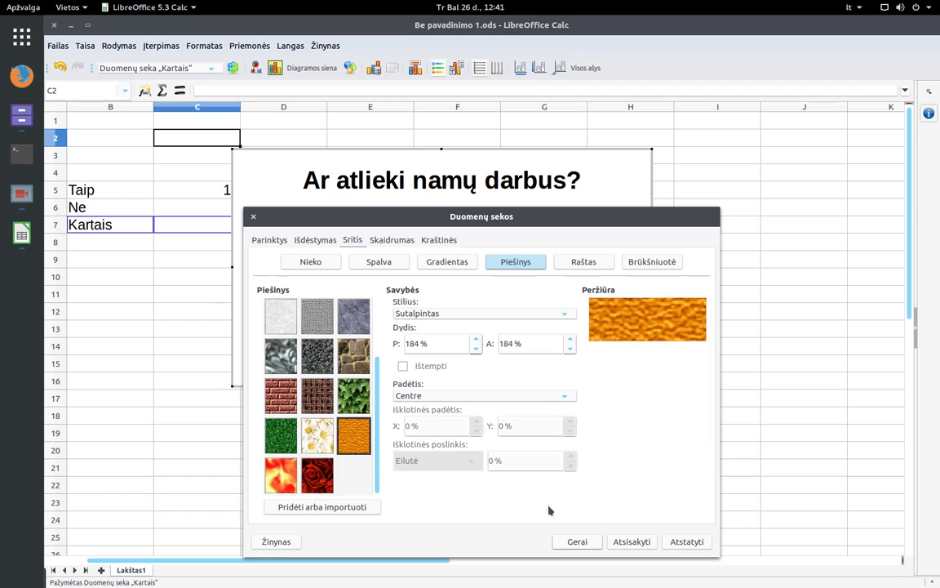
click(577, 541)
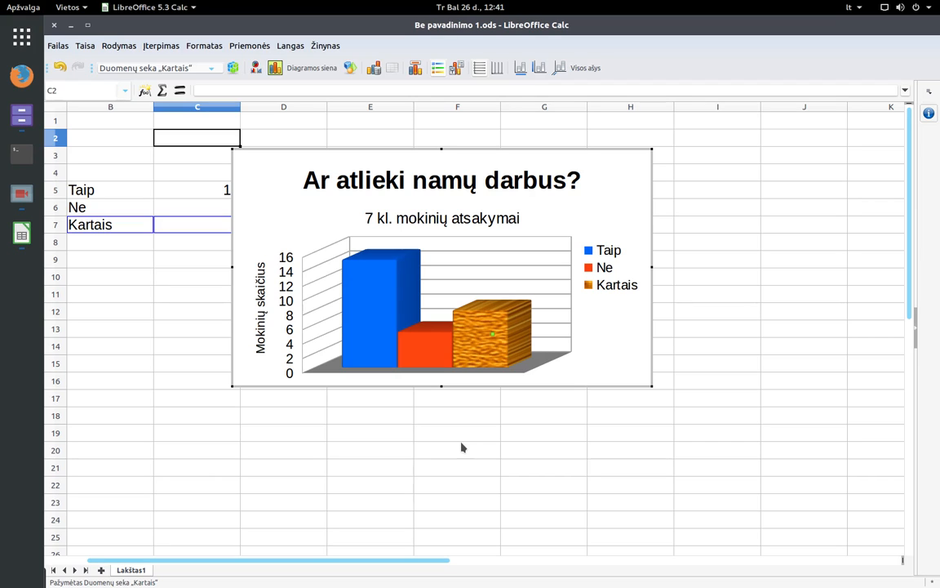
Examine the values of the chart's columns by selecting the Kartais, Taip and Ne data series one by one
click(608, 328)
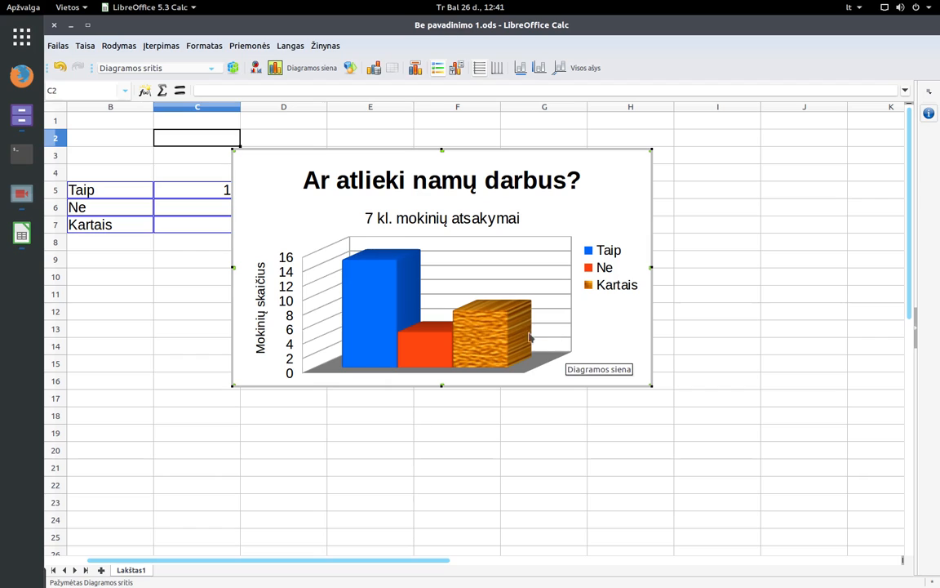
click(483, 332)
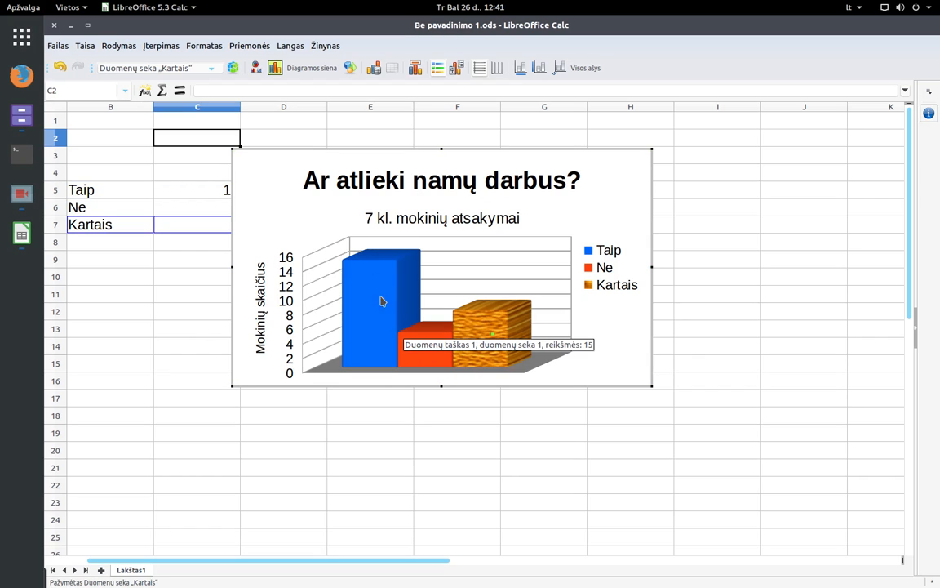
click(366, 304)
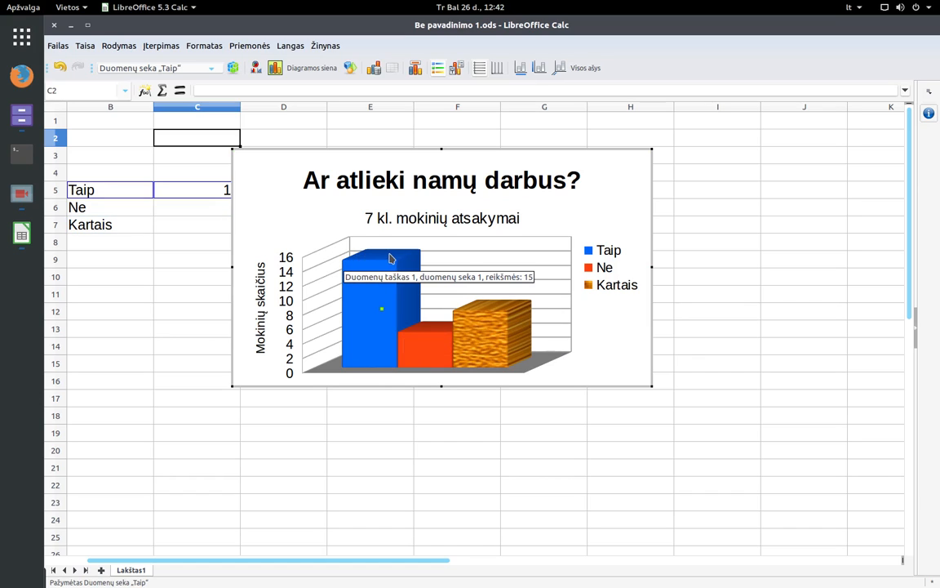
click(418, 342)
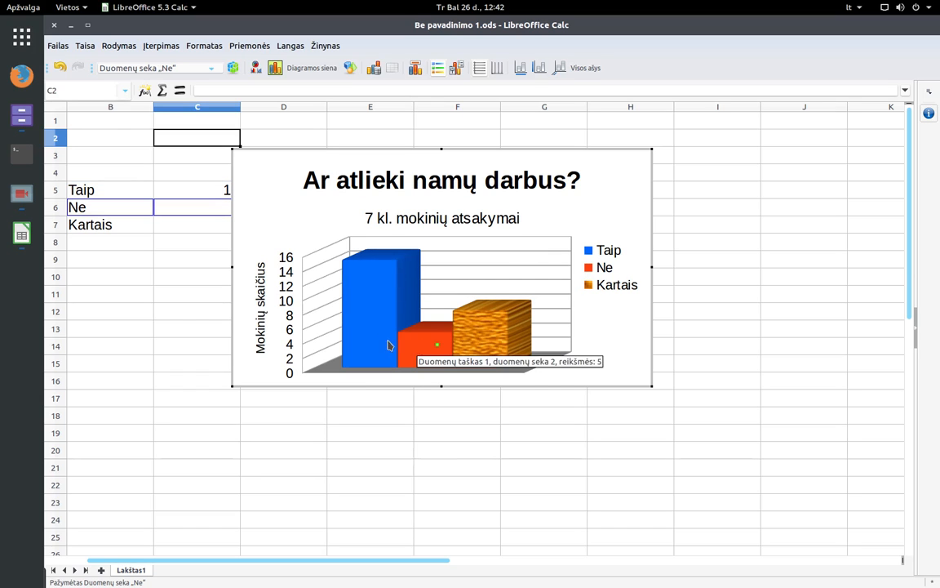
Add data labels to the Kartais, Ne and Taip series, and leave chart editing through an empty cell below the chart
click(479, 322)
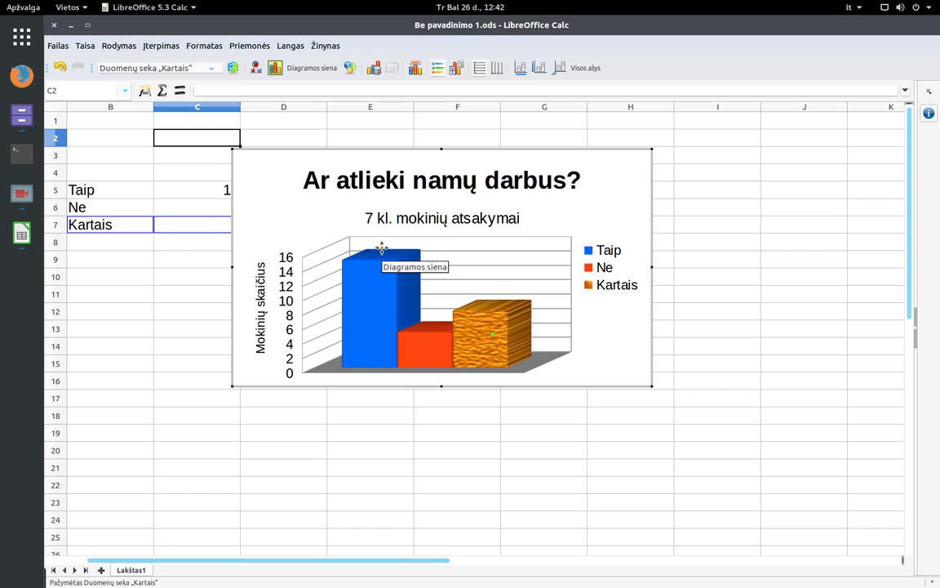
right_click(481, 335)
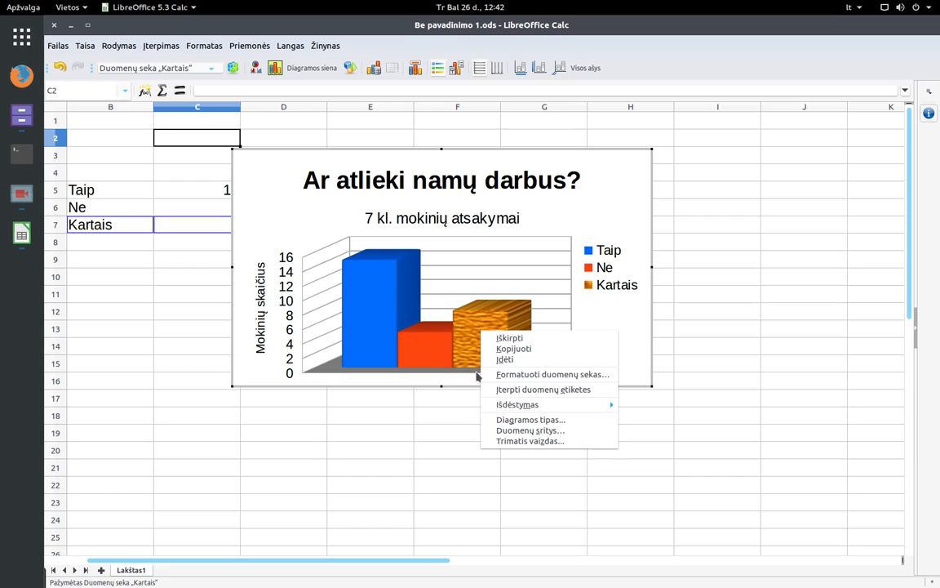
click(530, 389)
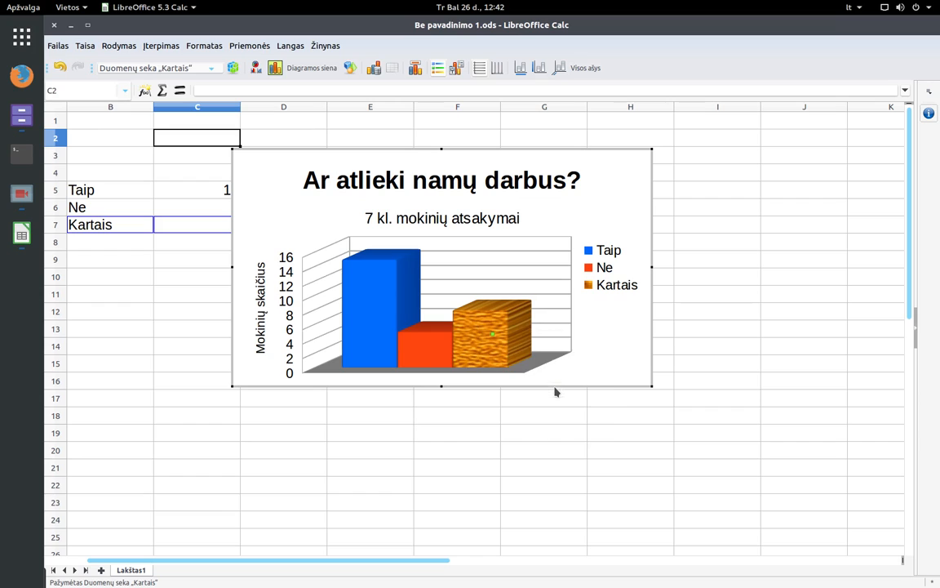
right_click(427, 356)
click(472, 411)
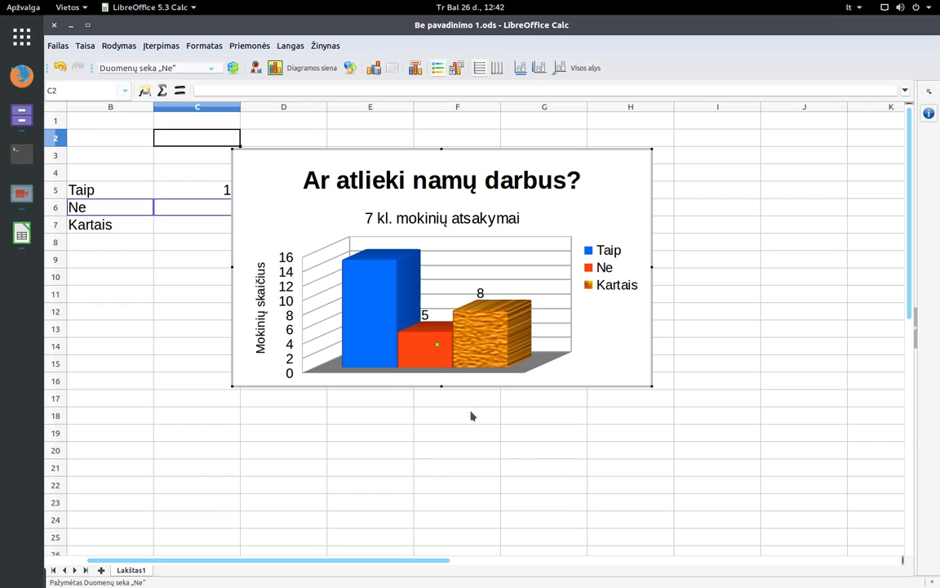
right_click(378, 311)
click(407, 372)
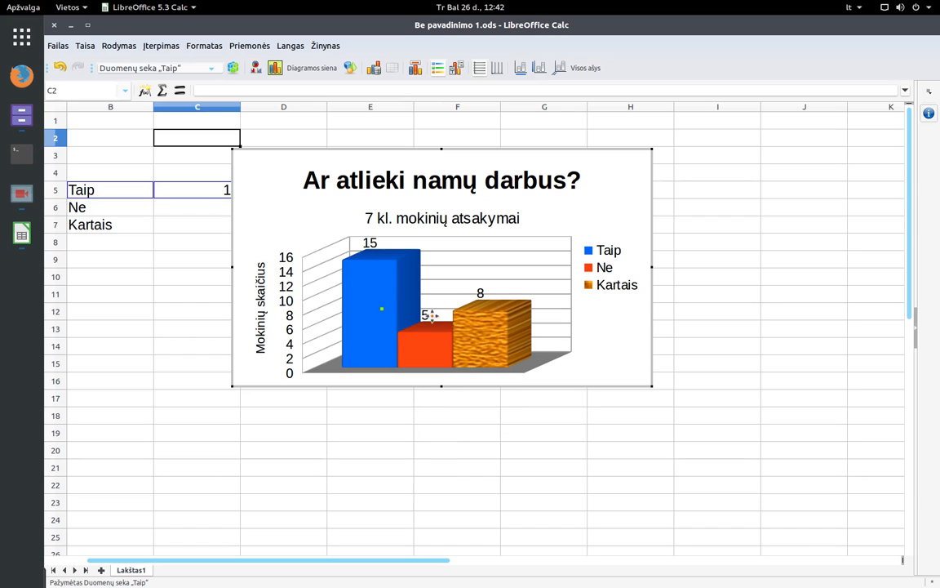
click(622, 351)
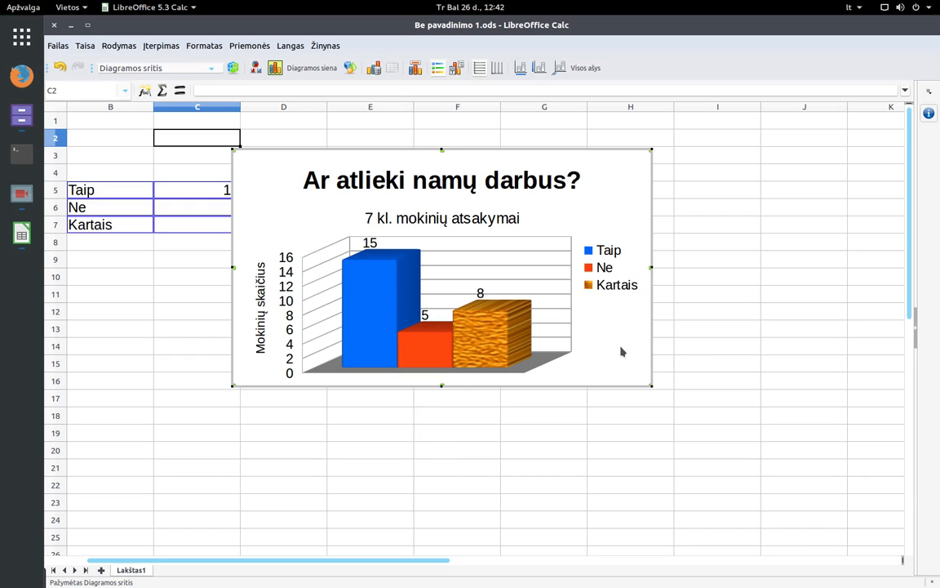
click(377, 455)
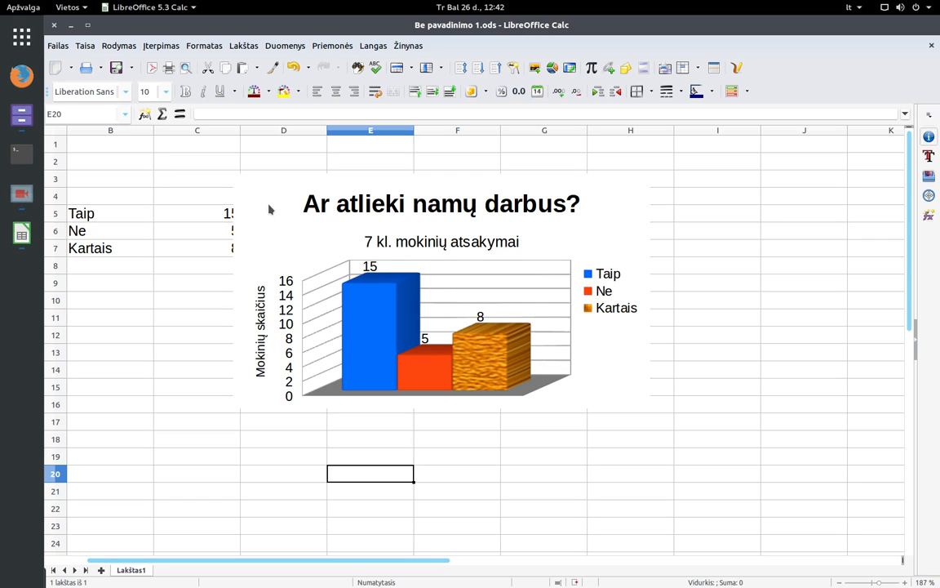
Save the chart as an image named Diagrama in the Darbastalis (desktop) folder
click(244, 257)
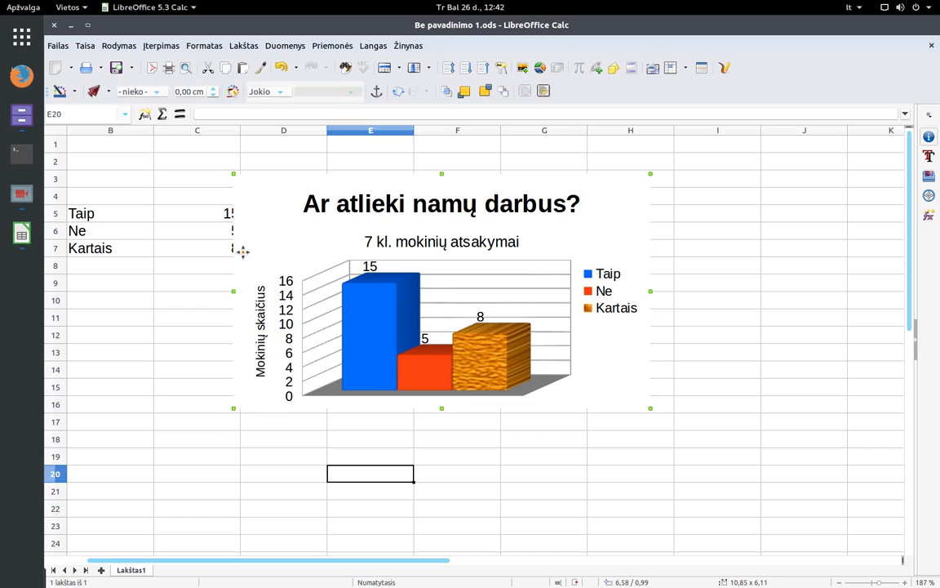
right_click(269, 216)
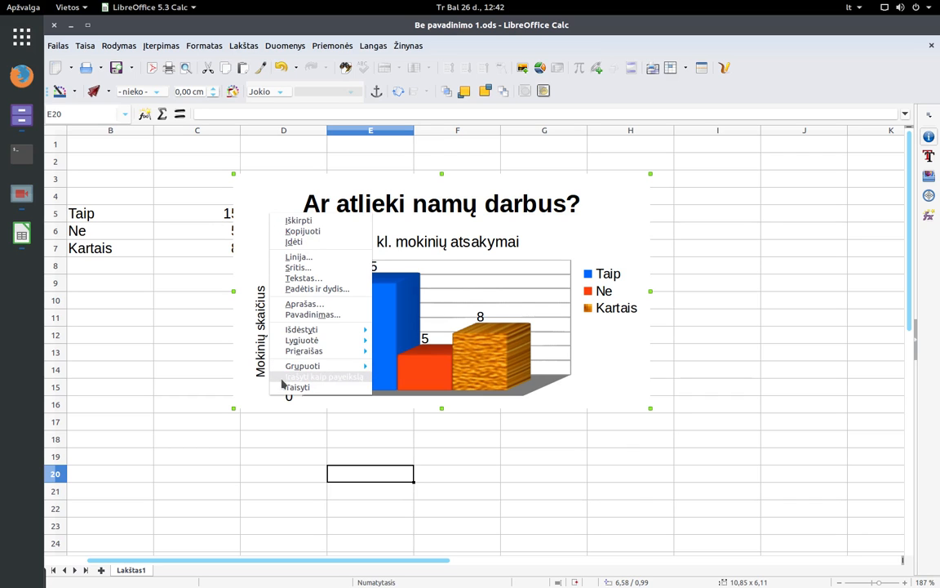
click(352, 378)
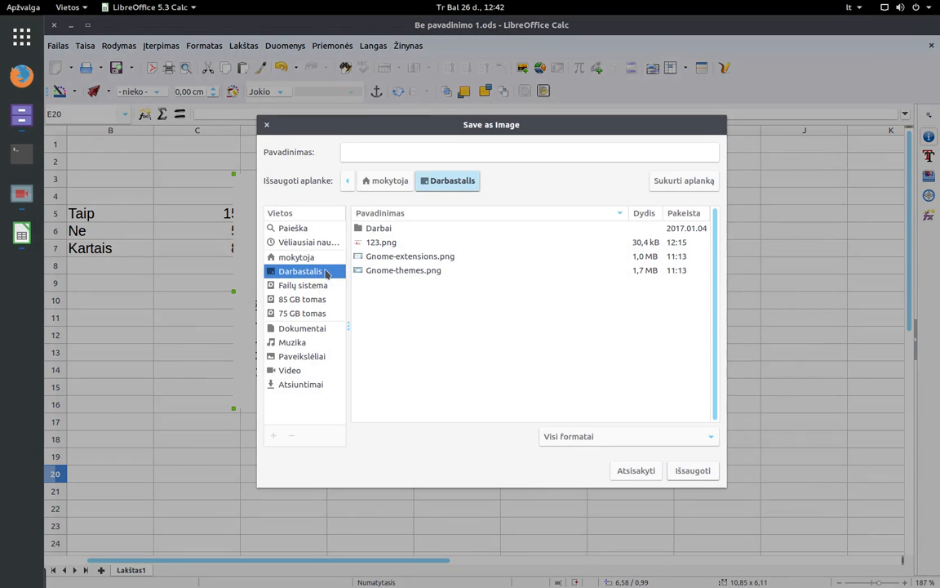
click(441, 151)
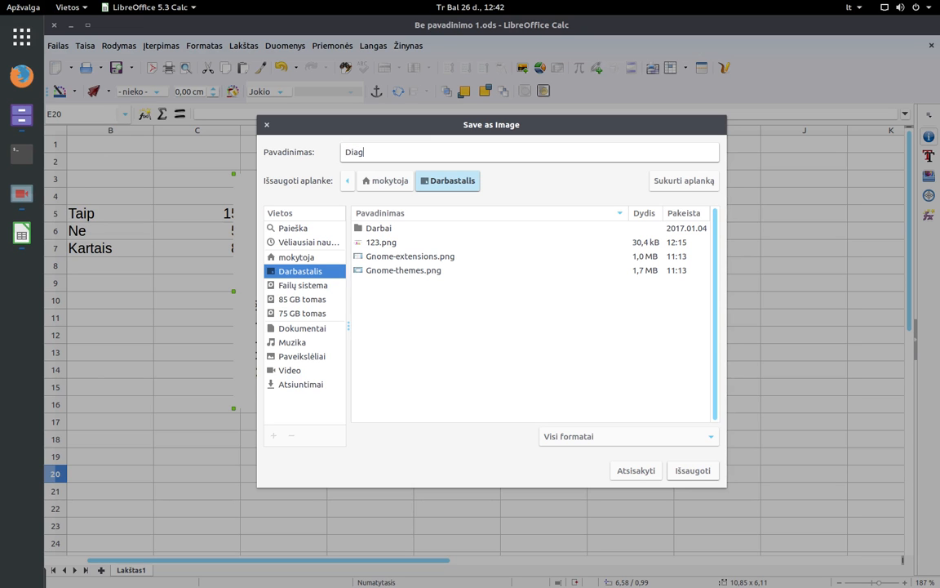
click(695, 470)
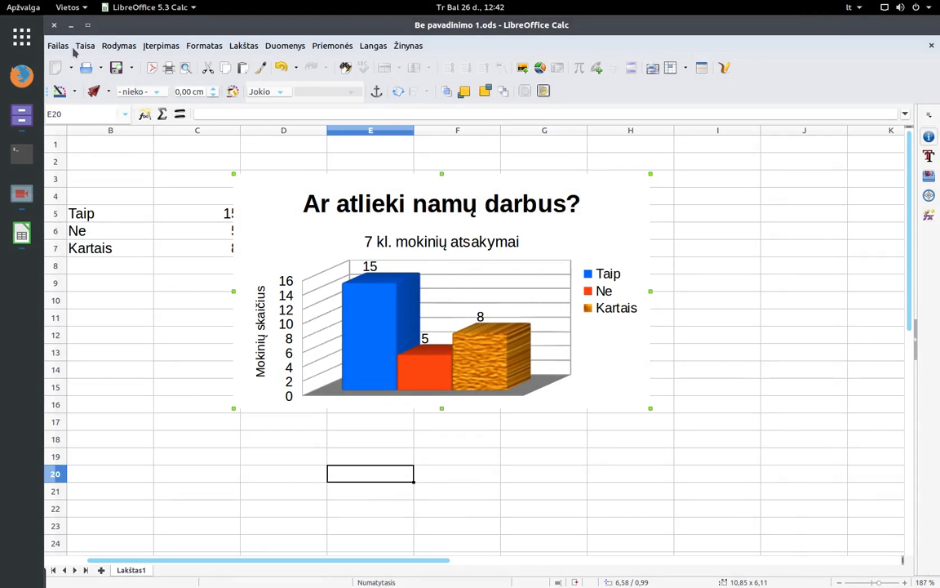
View the exported Diagrama.png from the desktop in the image viewer, close it and return to LibreOffice Calc
click(71, 26)
click(188, 130)
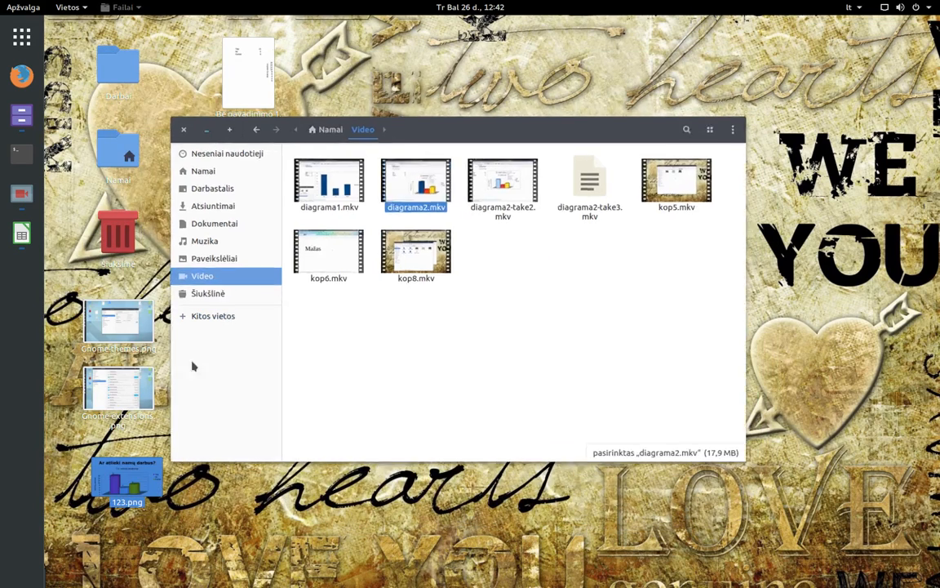
double_click(258, 173)
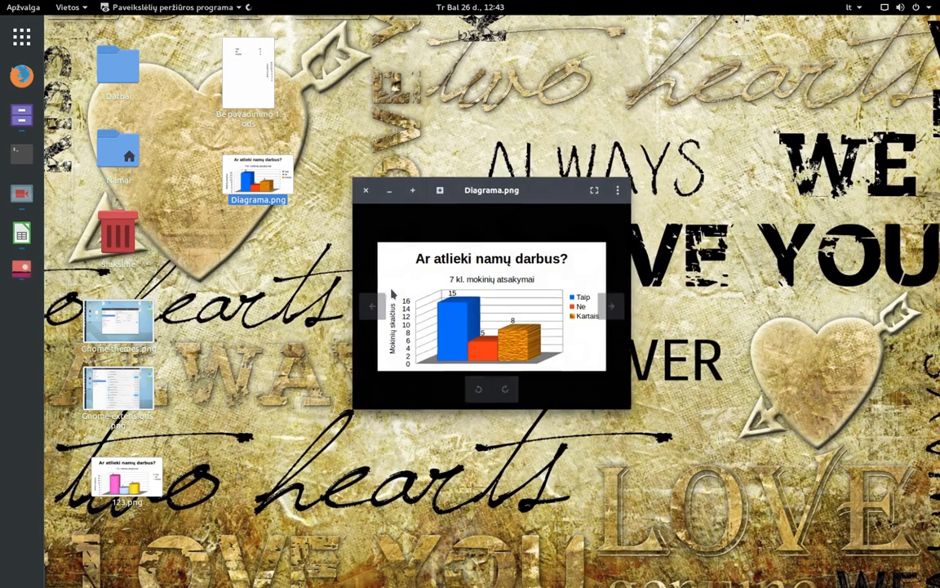
click(365, 189)
click(21, 234)
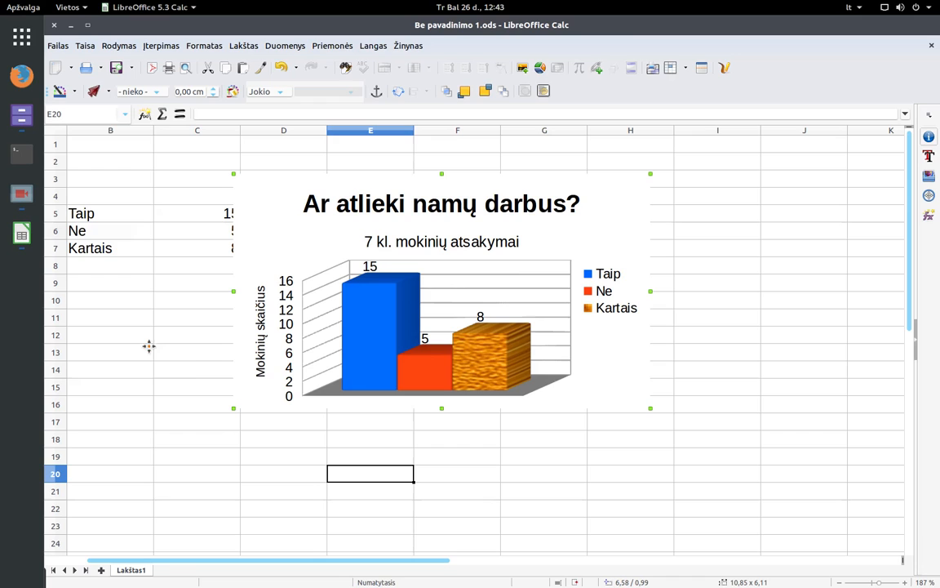
click(170, 383)
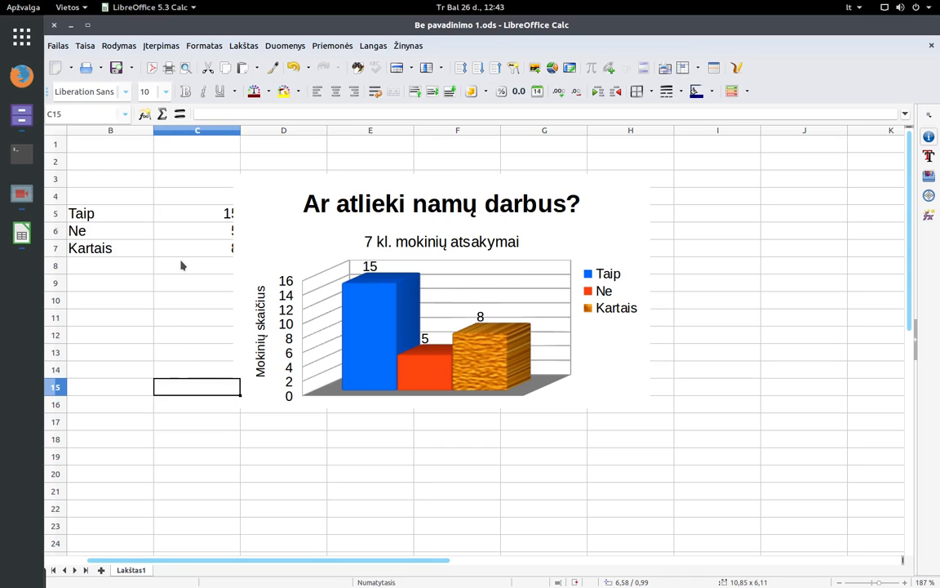
click(21, 194)
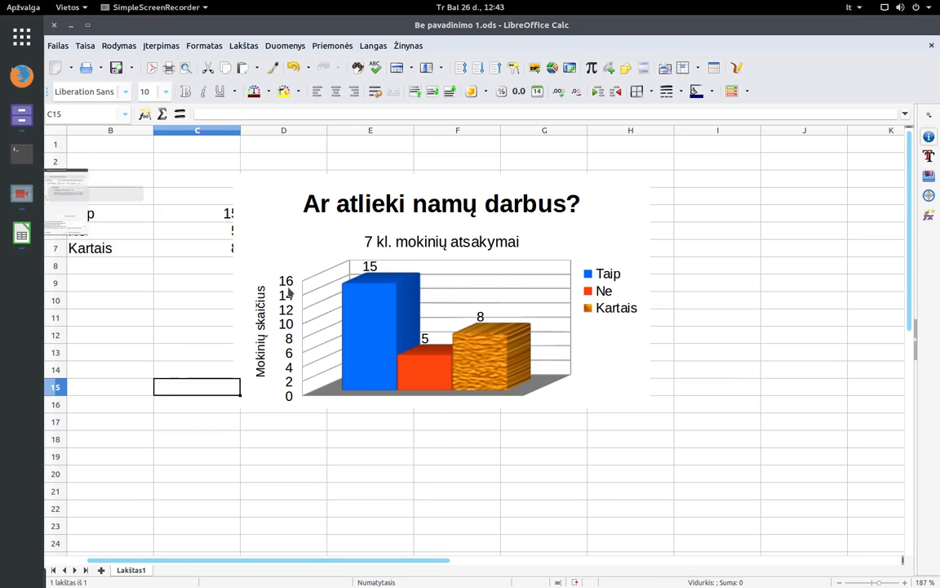